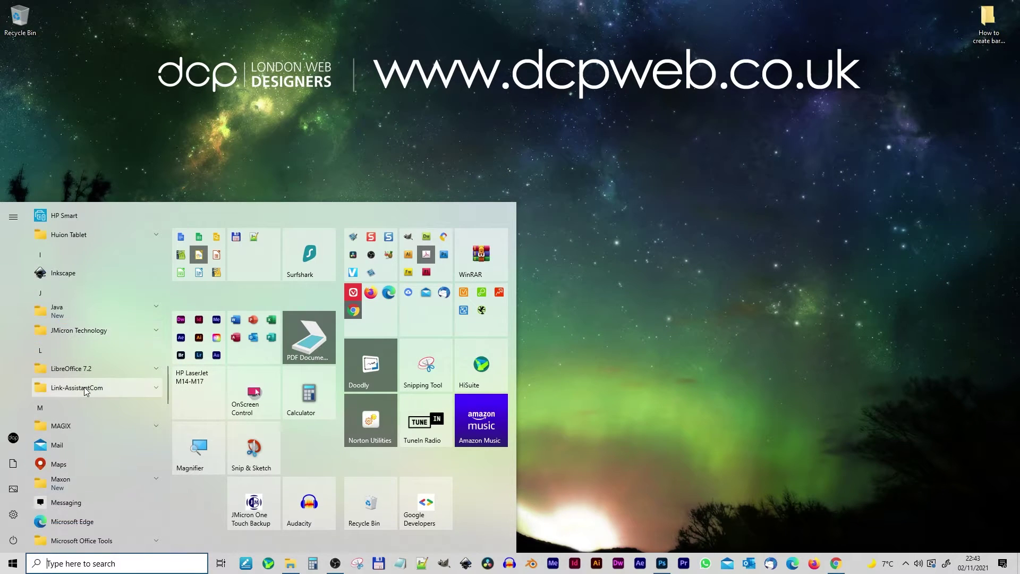
pyautogui.scroll(-3, 84, 391)
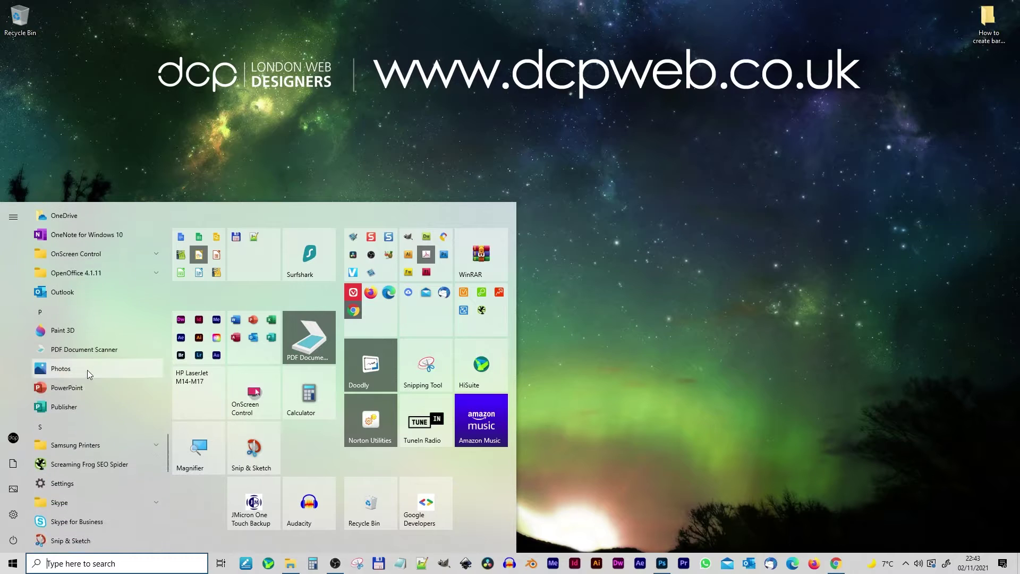
# Launch OpenOffice Calc from the OpenOffice 4.1.11 folder in the Start menu.
pyautogui.scroll(2, 87, 370)
pyautogui.click(81, 343)
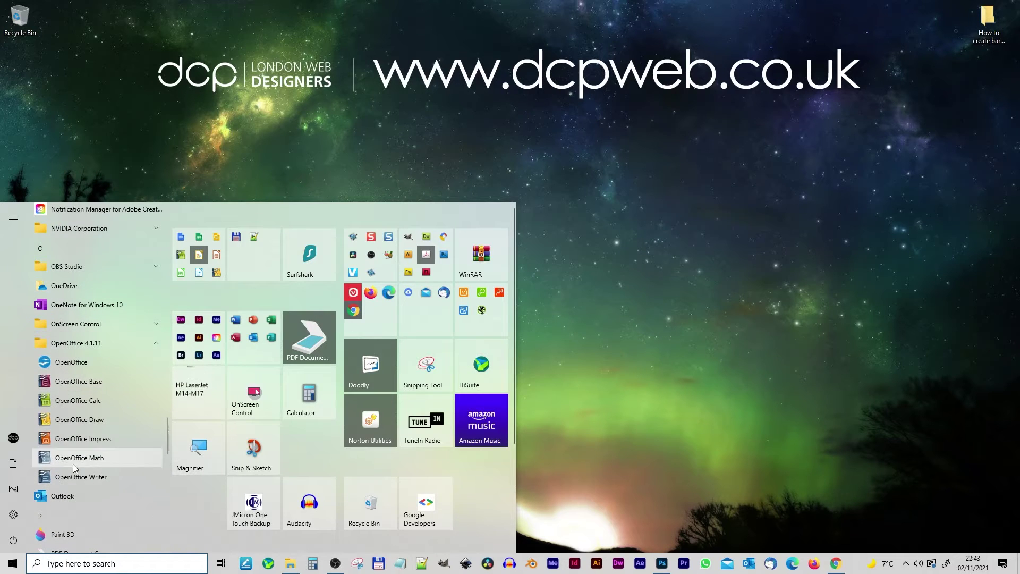
pyautogui.click(78, 400)
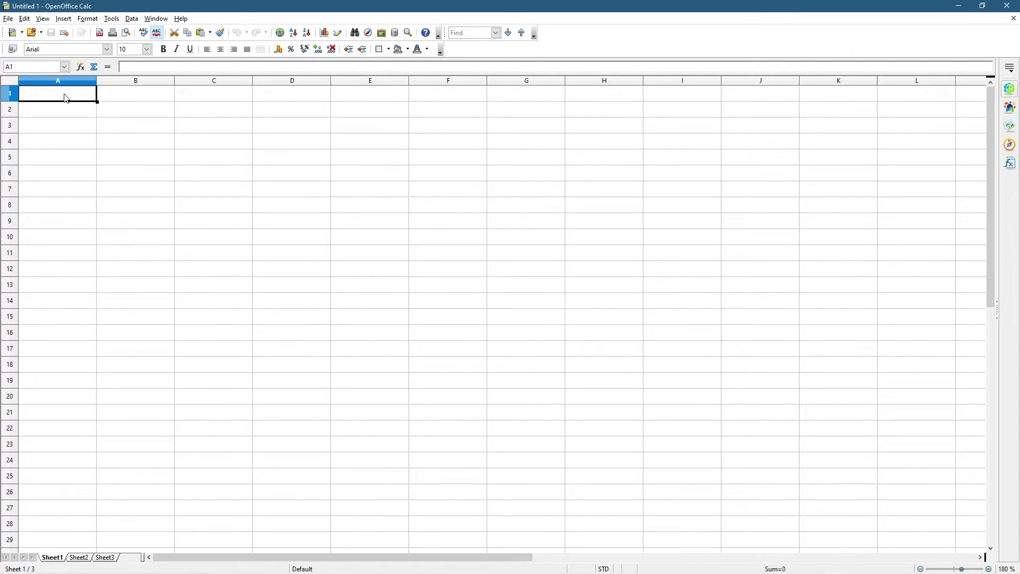
# Enter Jan in A1 and fill the month series down to Dec.
pyautogui.write('Jan')
pyautogui.press('Return')
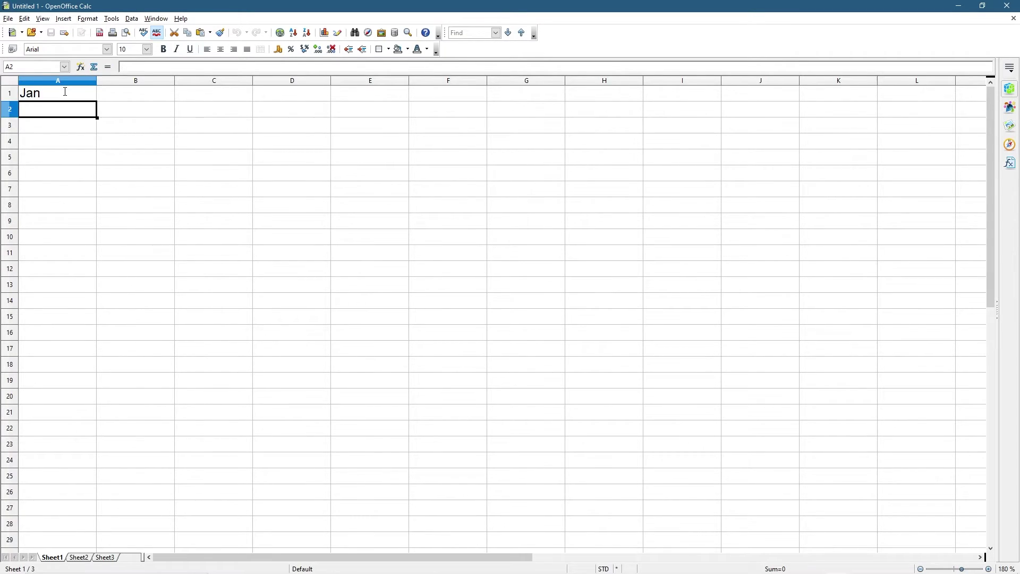
pyautogui.click(61, 87)
pyautogui.click(80, 97)
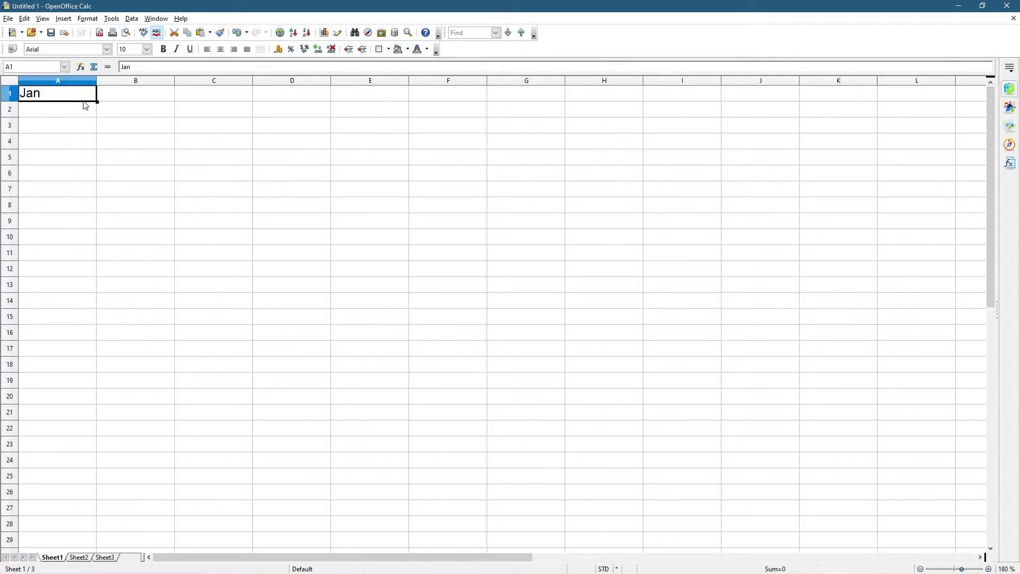
pyautogui.moveTo(97, 108)
pyautogui.mouseDown()
pyautogui.moveTo(96, 275)
pyautogui.moveTo(97, 108)
pyautogui.mouseUp()
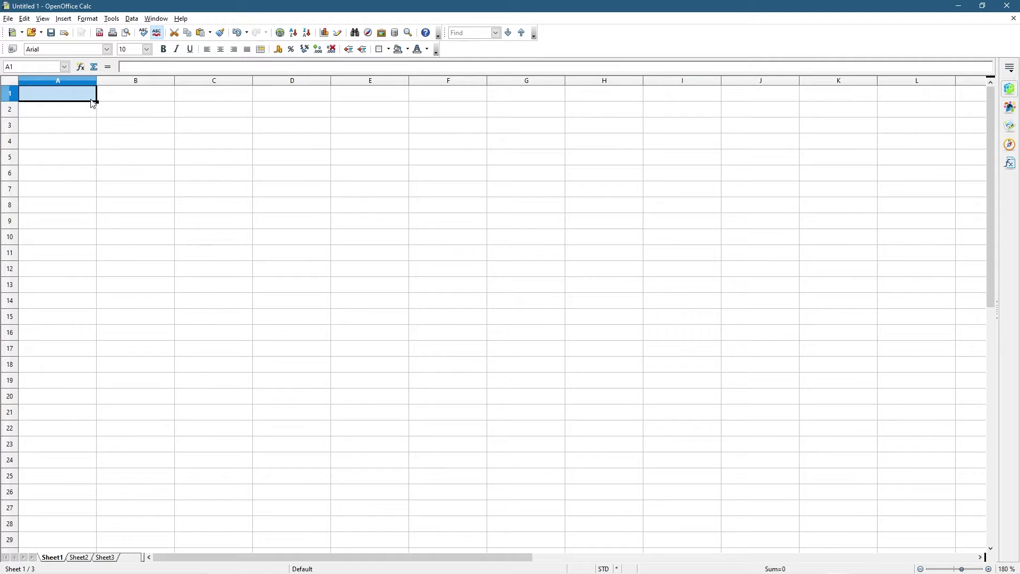
pyautogui.hotkey('ctrl', 'z')
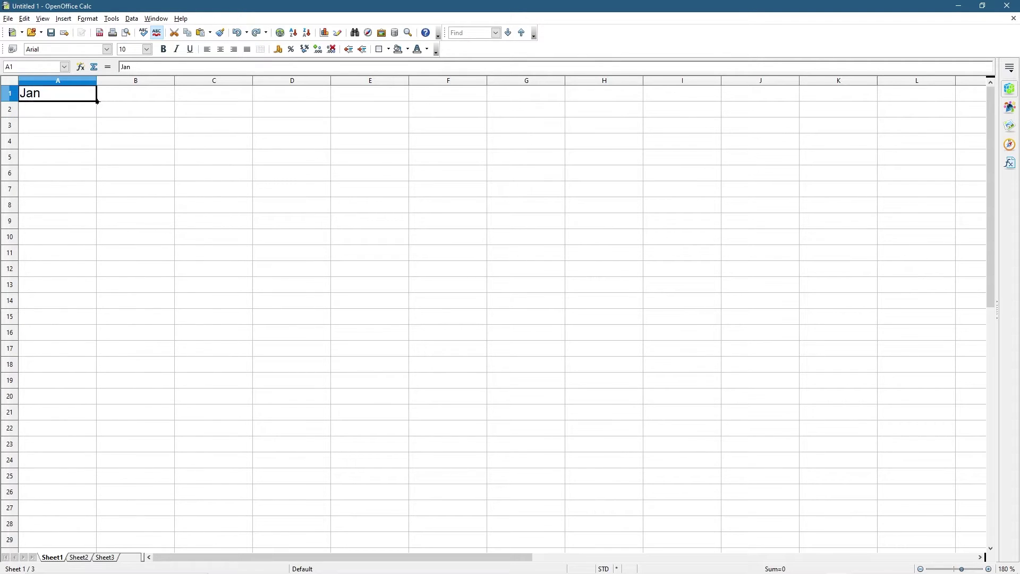
pyautogui.scroll(1, 99, 109)
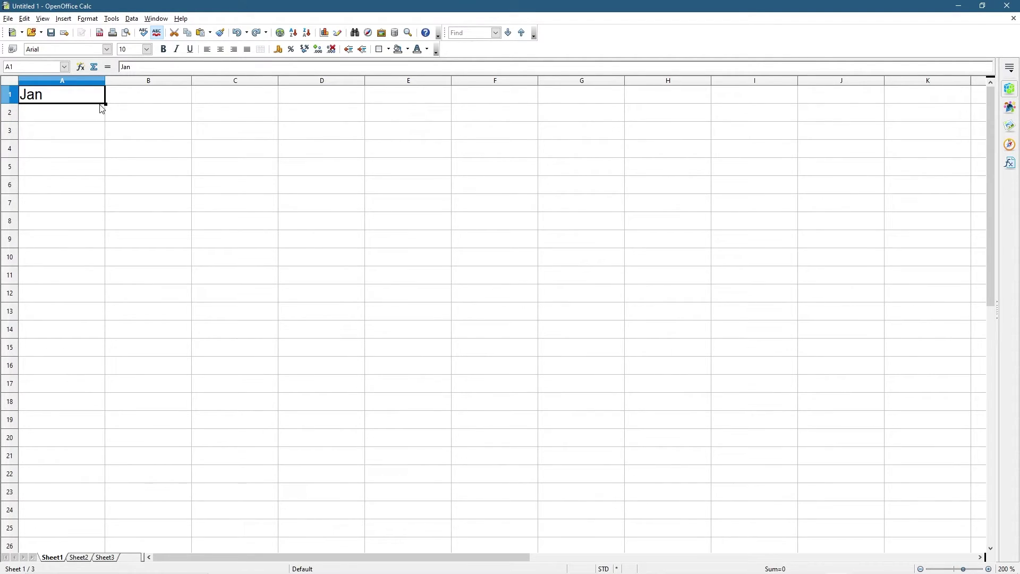
pyautogui.moveTo(106, 107); pyautogui.dragTo(83, 300)
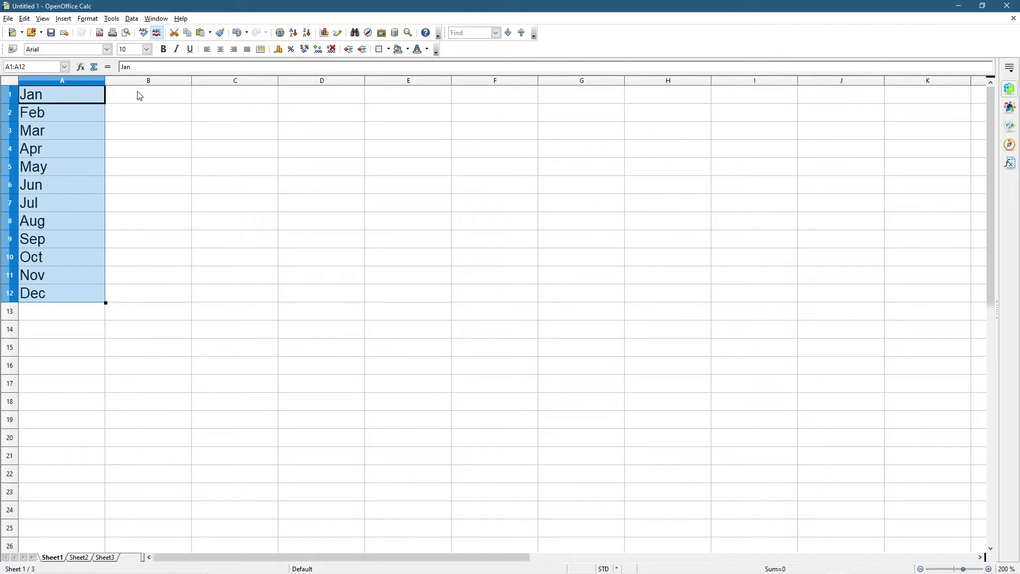
# Insert a blank row above the months and add the headings Months in A1 and Cost in B1.
pyautogui.click(7, 99)
pyautogui.rightClick(7, 96)
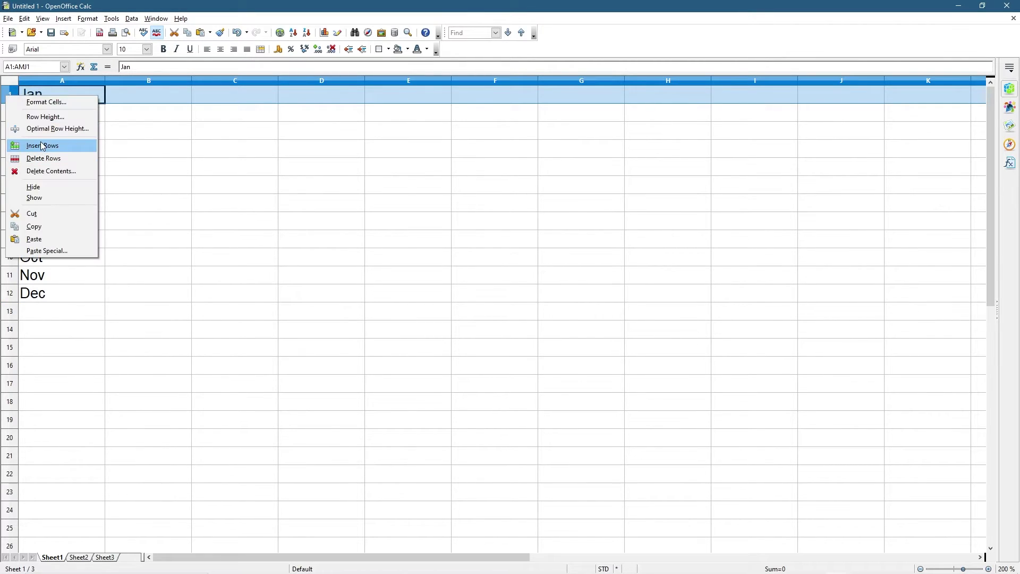
pyautogui.rightClick(10, 95)
pyautogui.click(45, 140)
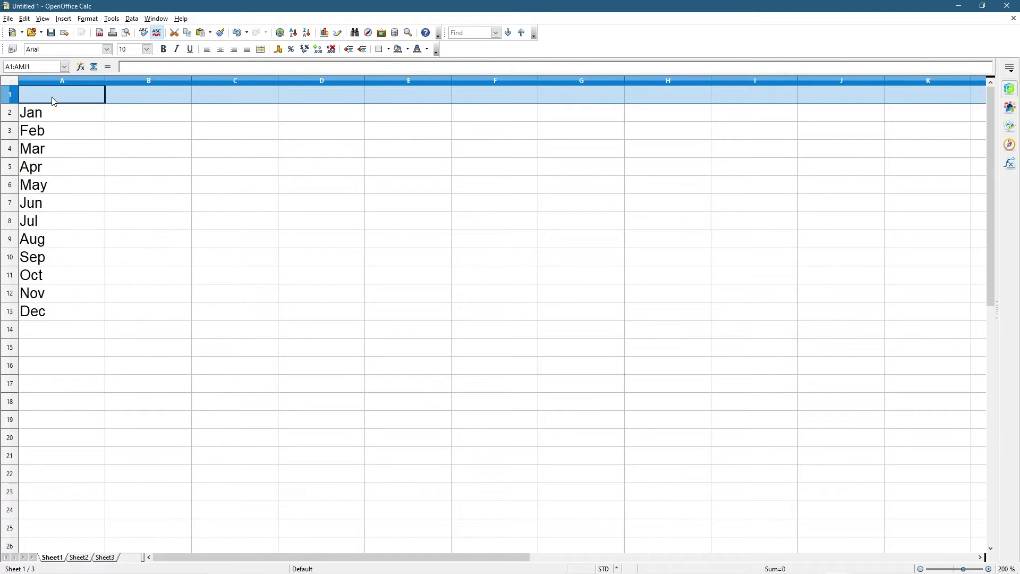
pyautogui.click(54, 101)
pyautogui.write('M')
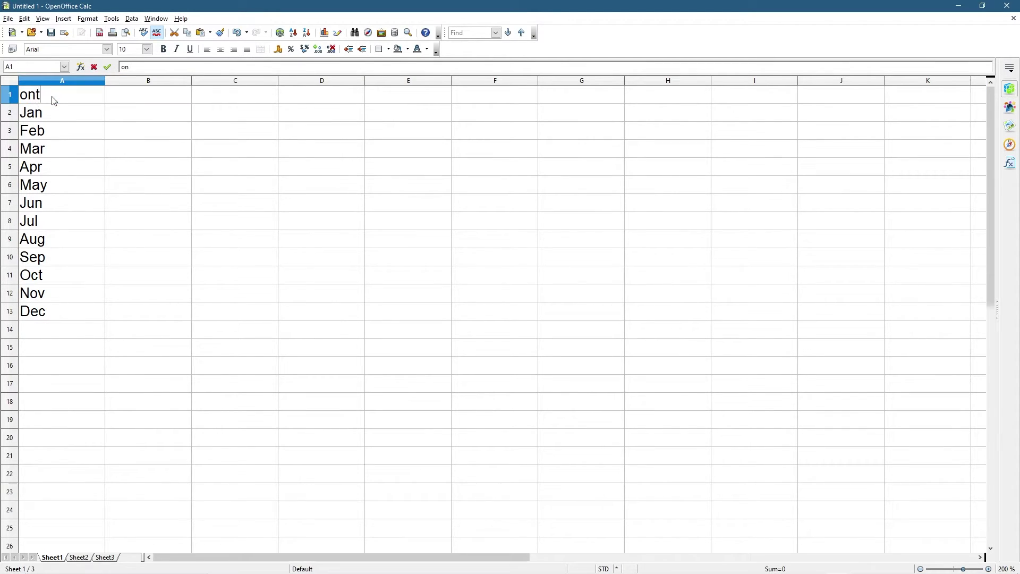
pyautogui.press('BackSpace')
pyautogui.write('onths')
pyautogui.press('Return')
pyautogui.press('Tab')
pyautogui.press('Up')
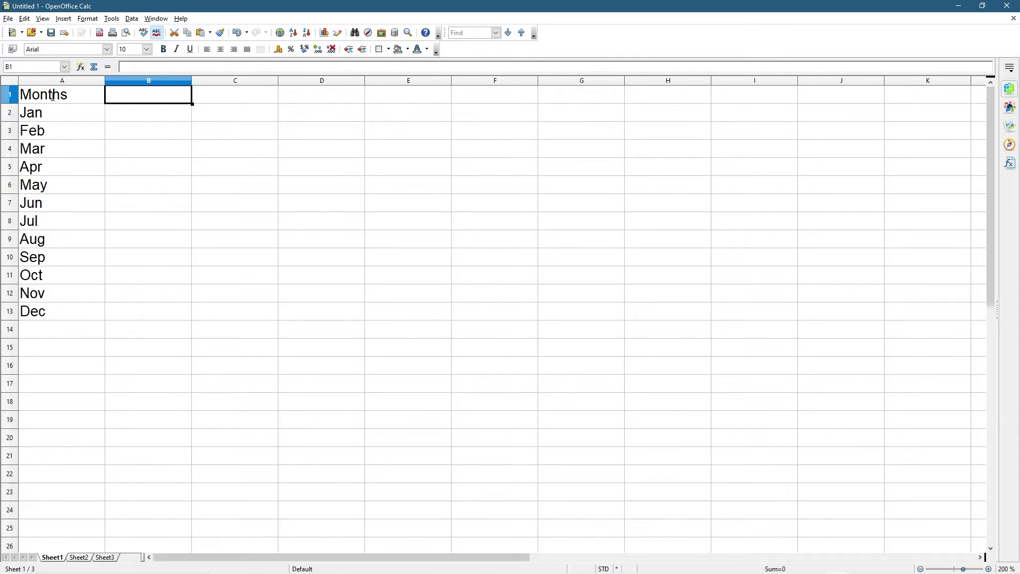
pyautogui.write('Cost')
pyautogui.press('Return')
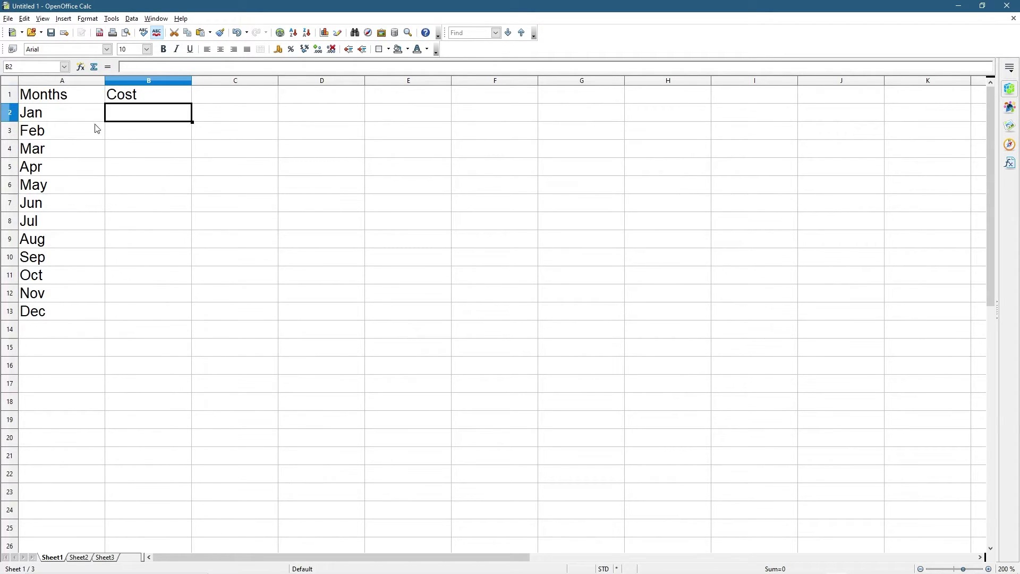
# Format column B as Currency through Format Cells.
pyautogui.click(129, 81)
pyautogui.rightClick(158, 80)
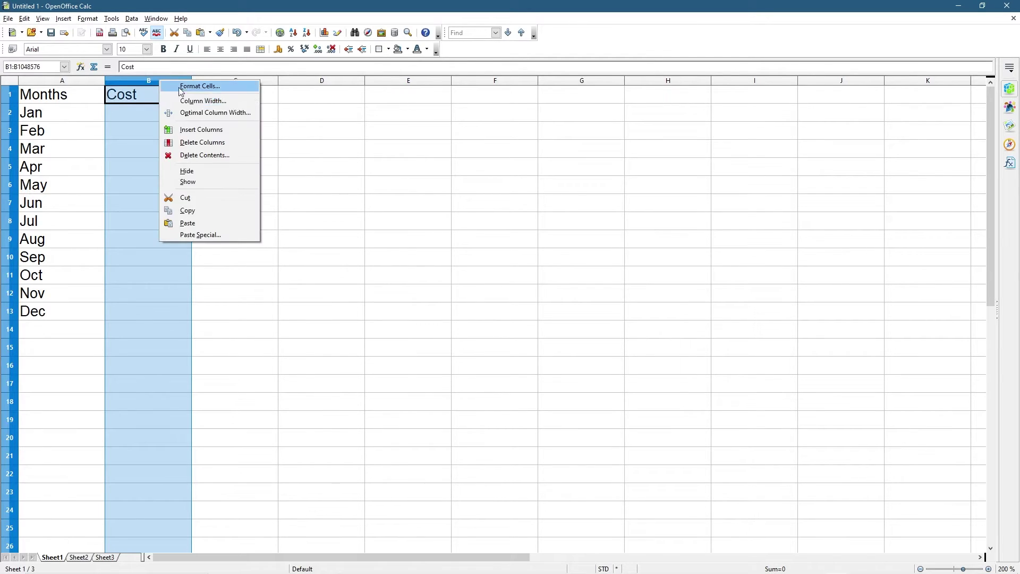
pyautogui.click(208, 87)
pyautogui.click(390, 263)
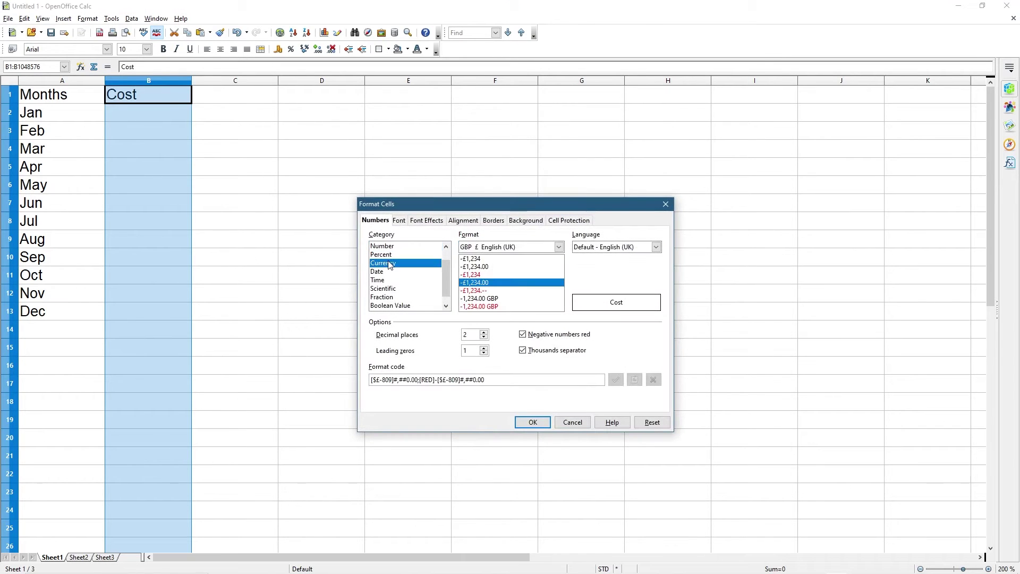
pyautogui.click(537, 423)
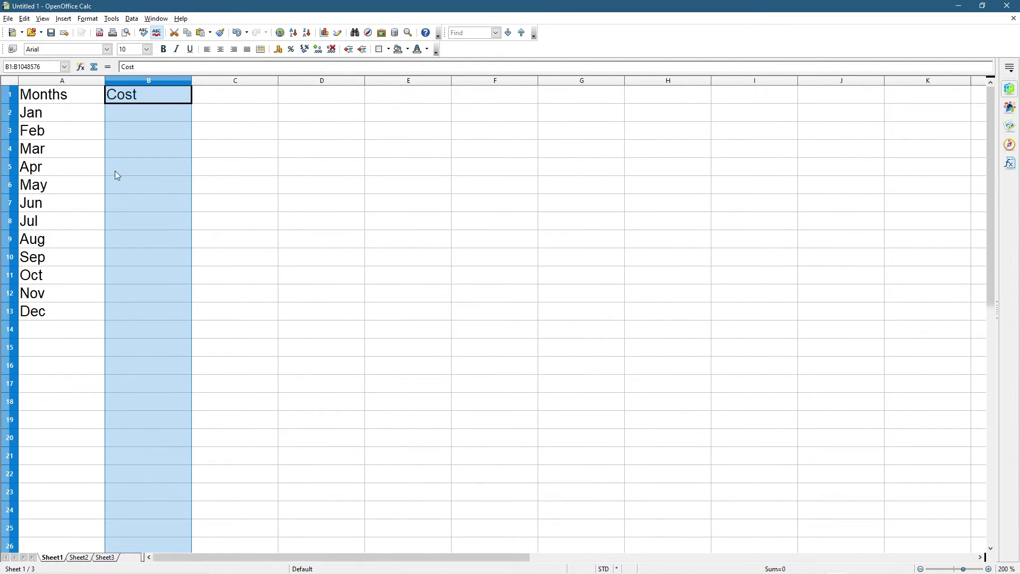
# Make the Months and Cost headings in row 1 bold.
pyautogui.click(8, 97)
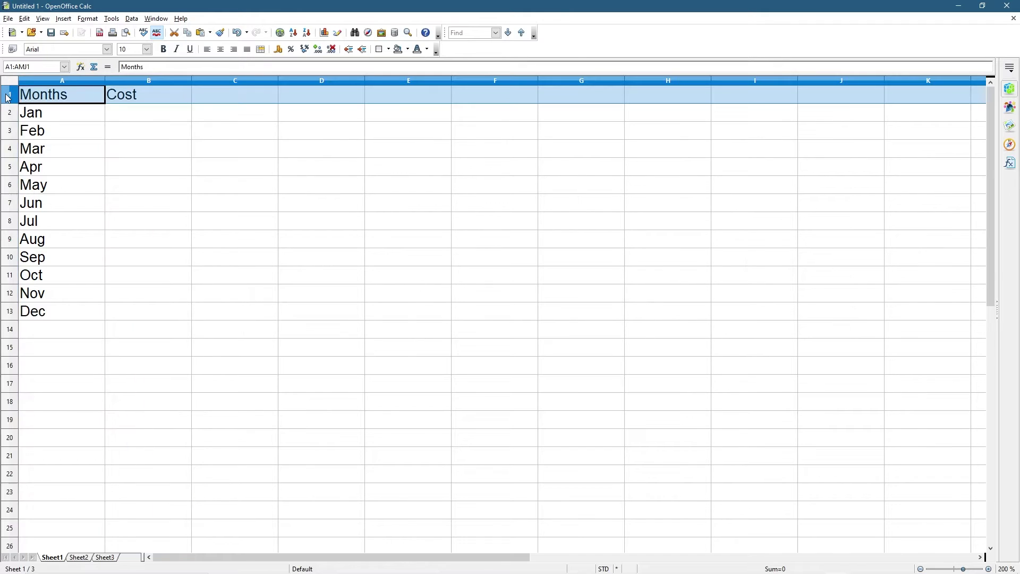
pyautogui.hotkey('ctrl', 'b')
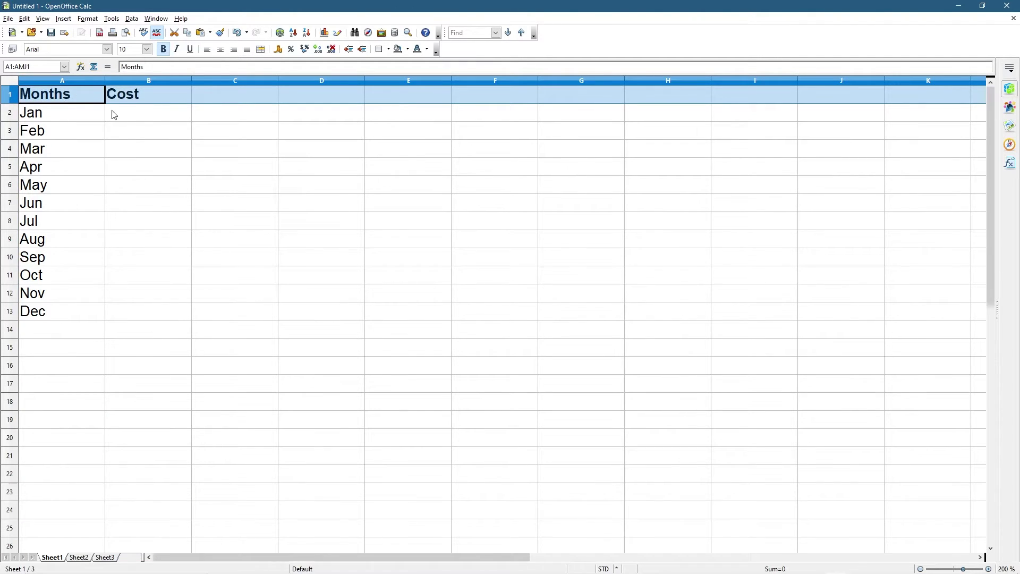
pyautogui.click(127, 114)
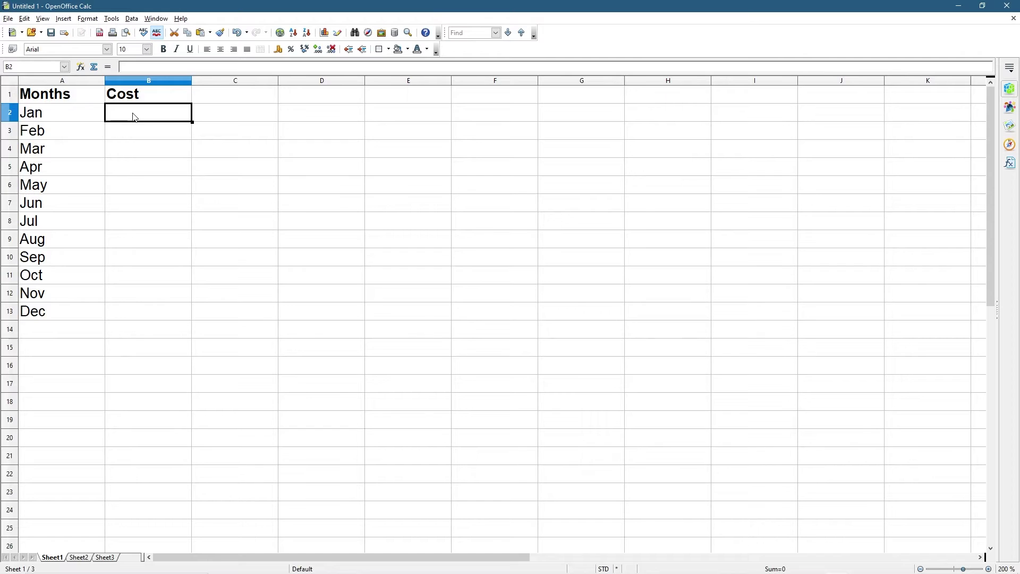
# Enter the Jan–Jun costs: 100, 120, 140, 140, 120, 120.
pyautogui.write('100')
pyautogui.press('Return')
pyautogui.write('120')
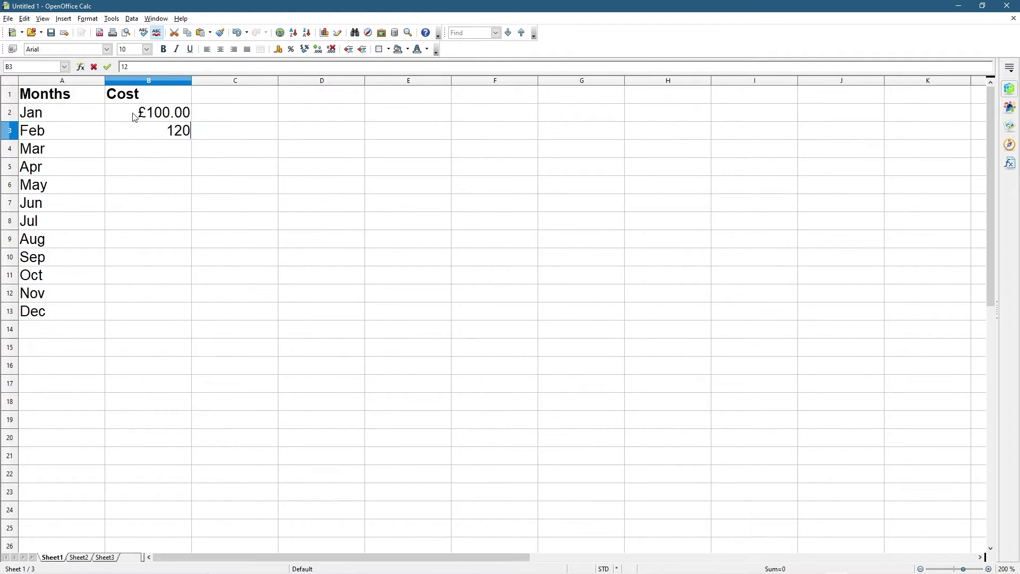
pyautogui.press('Return')
pyautogui.write('140')
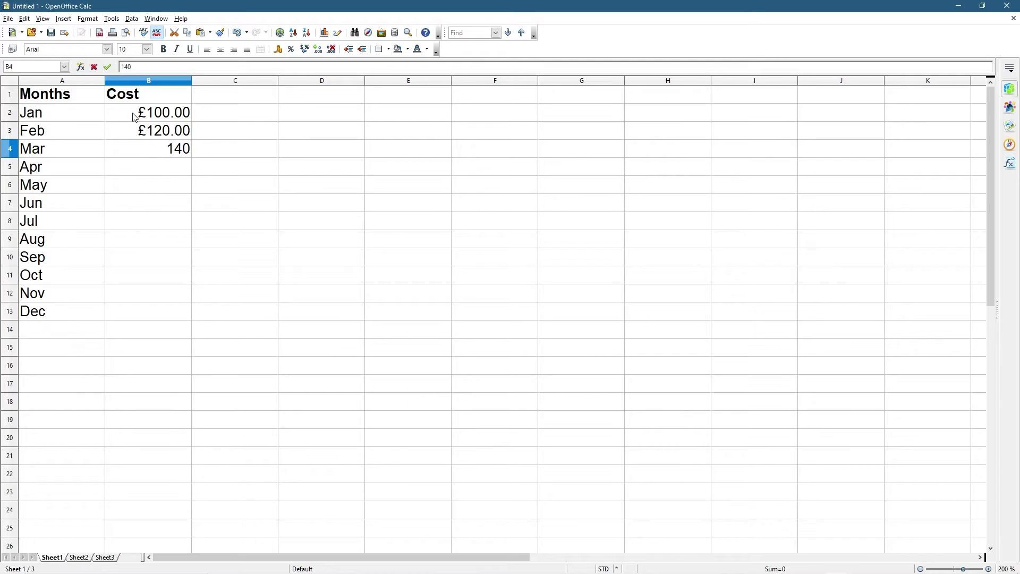
pyautogui.press('Return')
pyautogui.write('140')
pyautogui.press('Return')
pyautogui.write('1200')
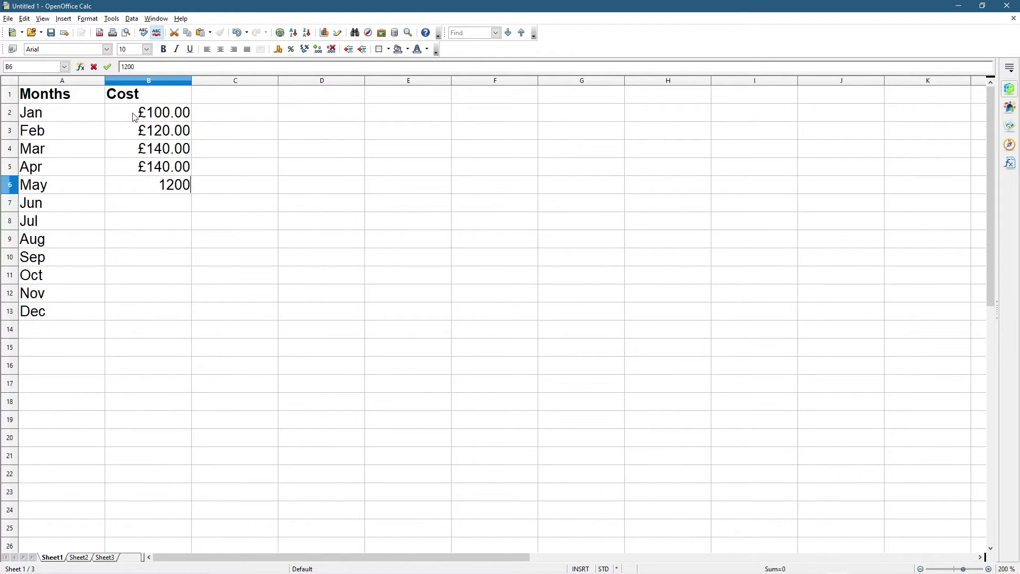
pyautogui.press('BackSpace')
pyautogui.press('Return')
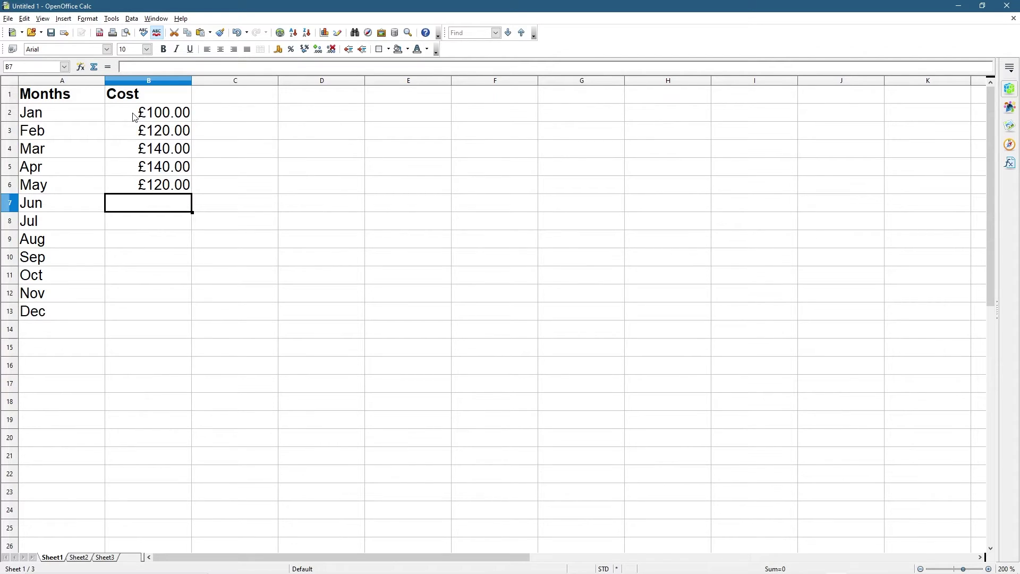
pyautogui.write('120')
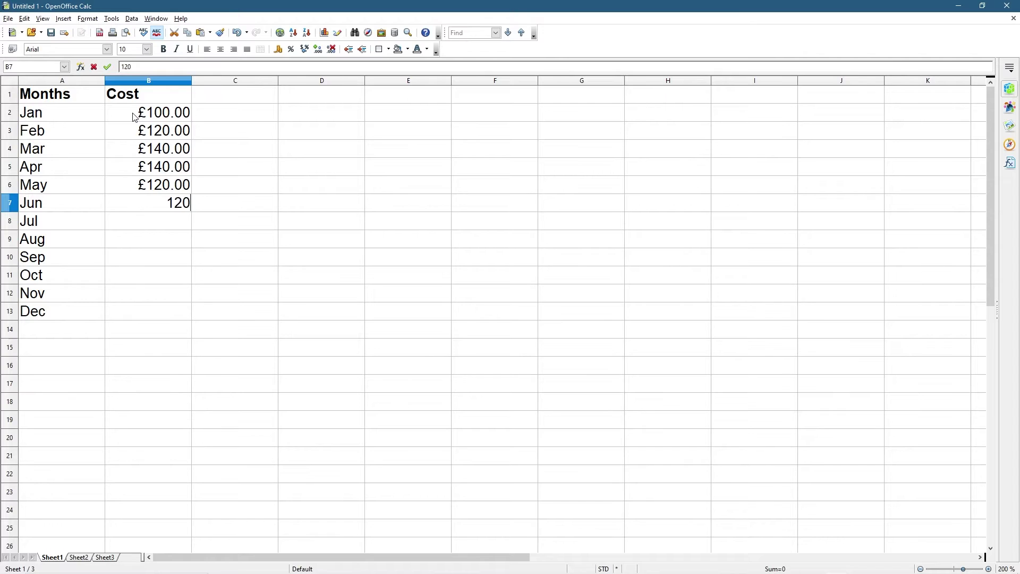
pyautogui.press('Return')
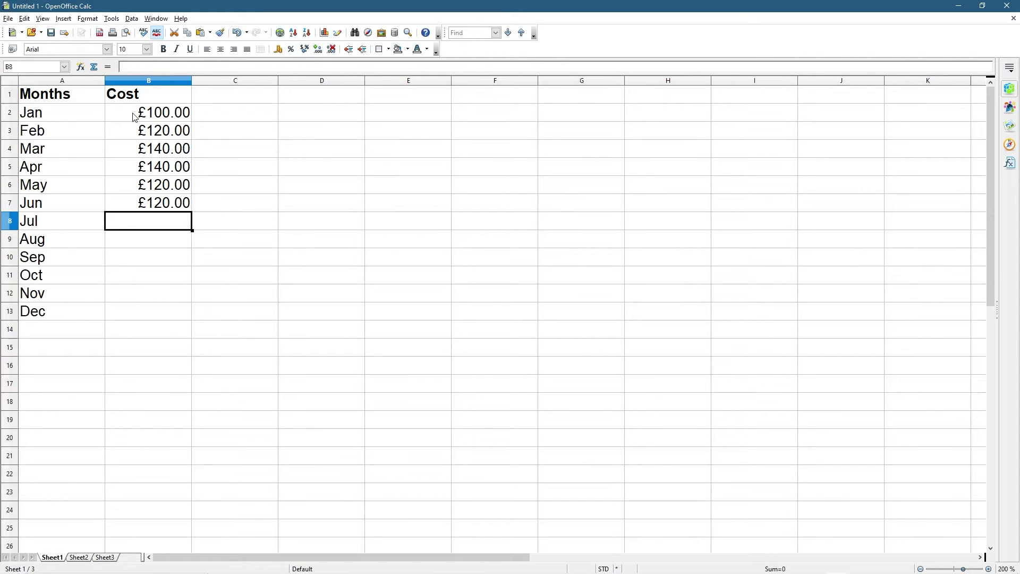
# Enter the Jul–Dec costs: 180, 180, 160, 10, 80, 60, then return to the top.
pyautogui.write('180')
pyautogui.press('Return')
pyautogui.write('180')
pyautogui.press('Return')
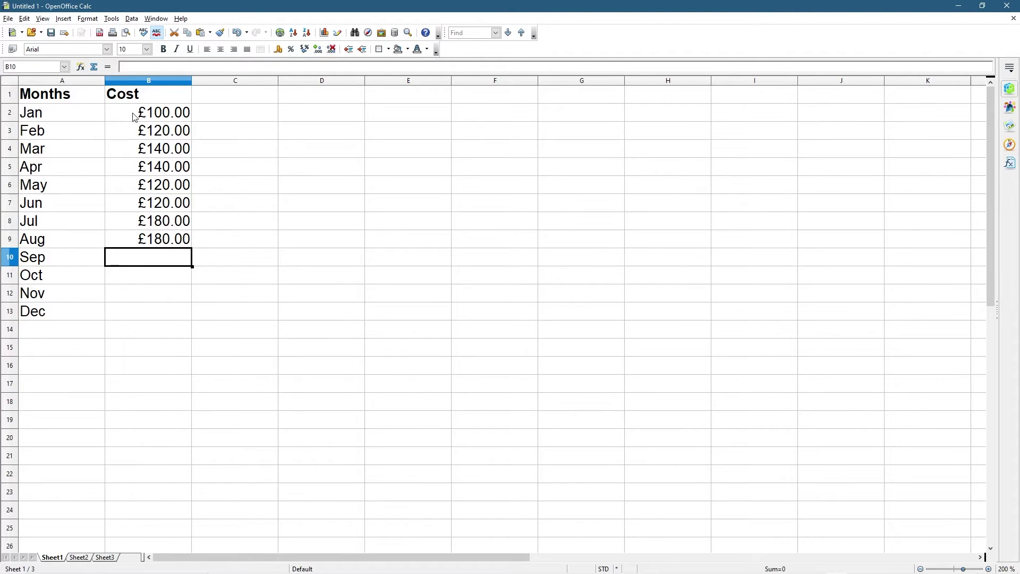
pyautogui.write('160')
pyautogui.press('Return')
pyautogui.write('10')
pyautogui.press('Return')
pyautogui.write('8')
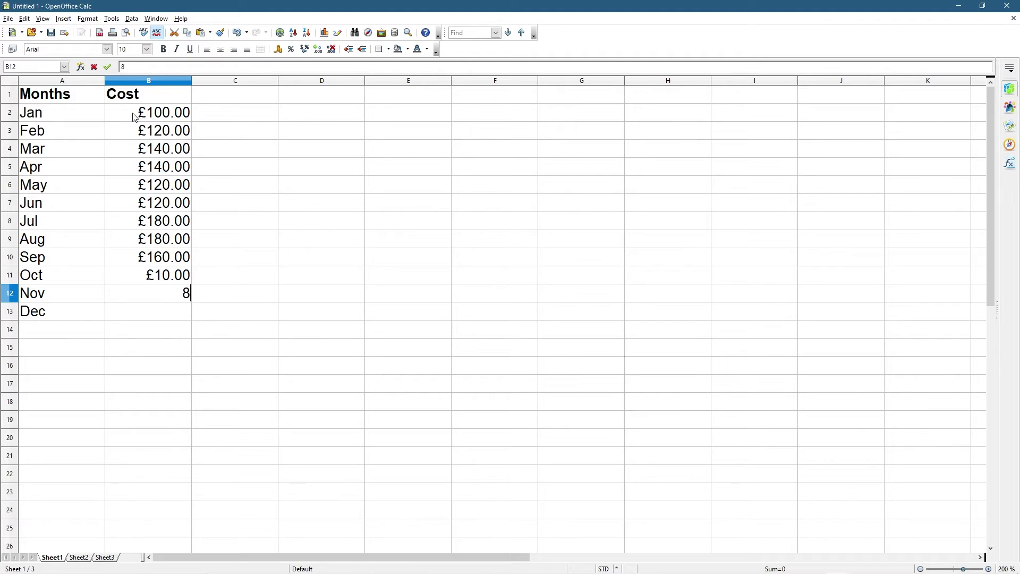
pyautogui.write('0')
pyautogui.press('Return')
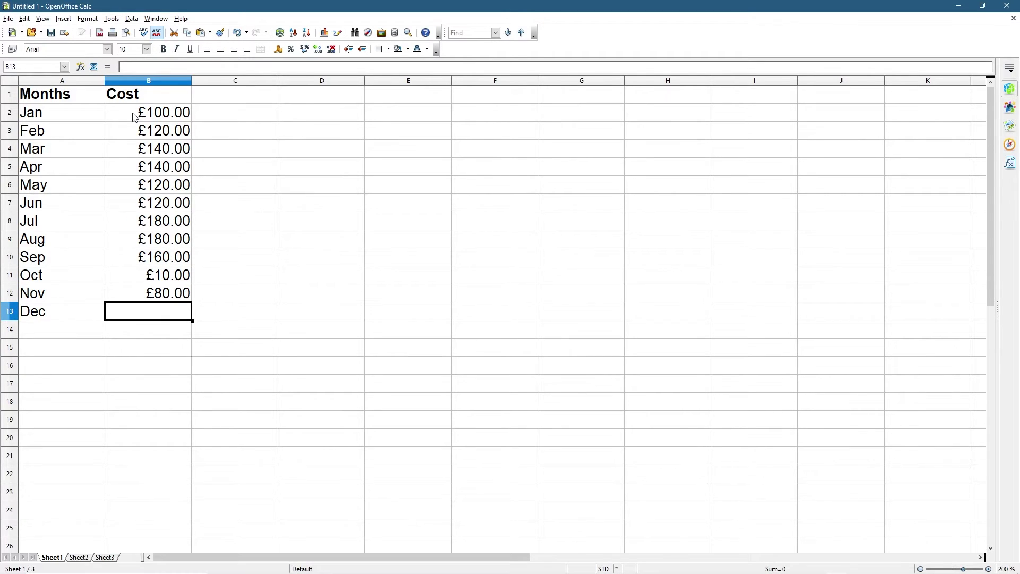
pyautogui.write('60')
pyautogui.press('Return')
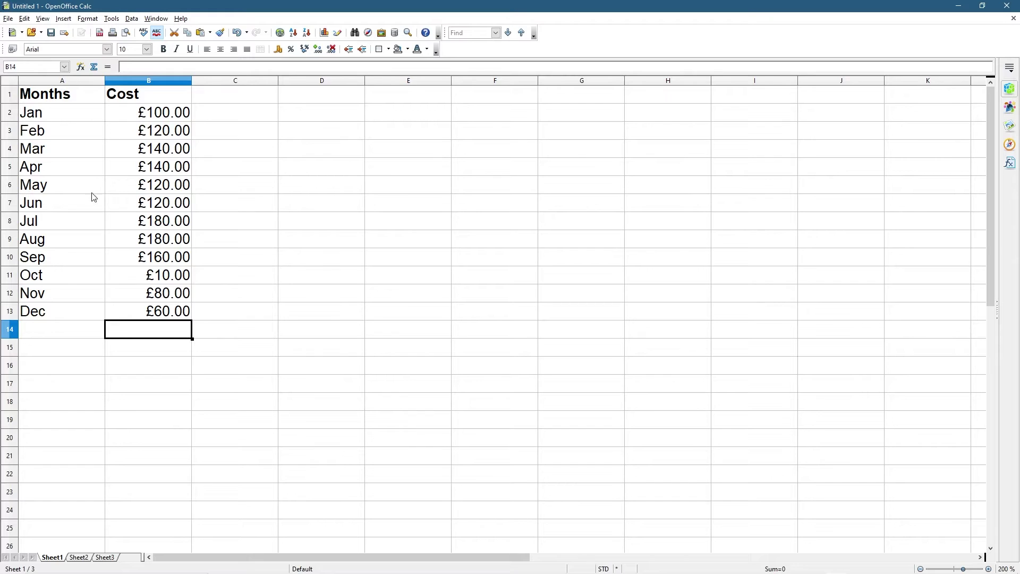
pyautogui.click(173, 304)
pyautogui.hotkey('ctrl', 'Home')
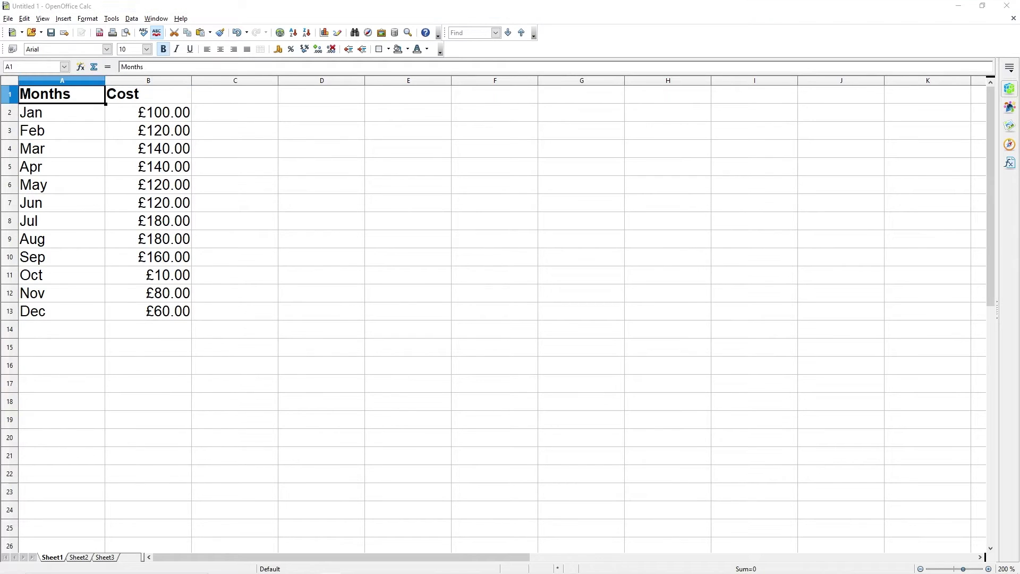
# Select the Months and Cost data in A1:B13 and insert a chart.
pyautogui.moveTo(77, 95); pyautogui.dragTo(149, 310)
pyautogui.click(78, 141)
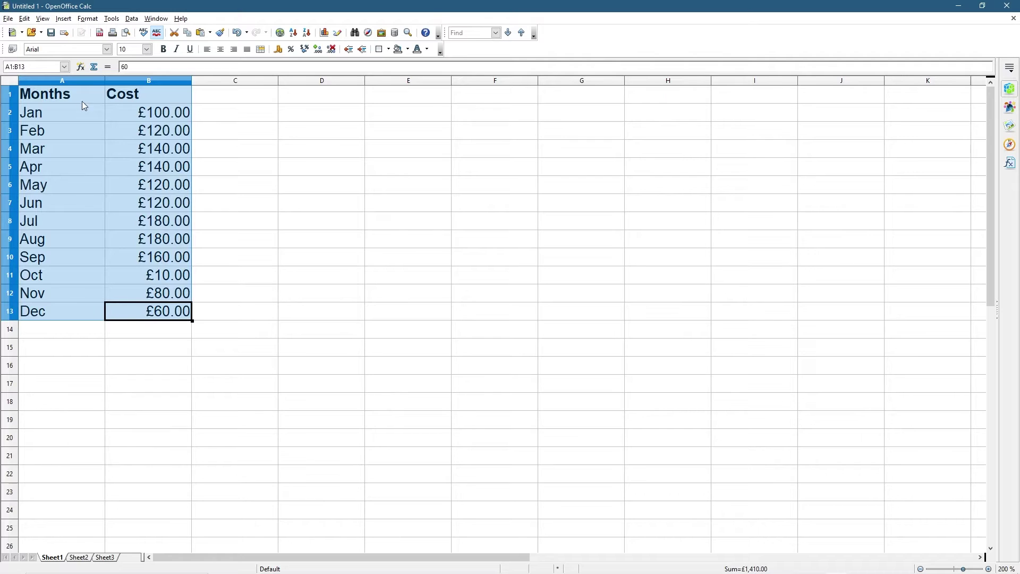
pyautogui.click(325, 32)
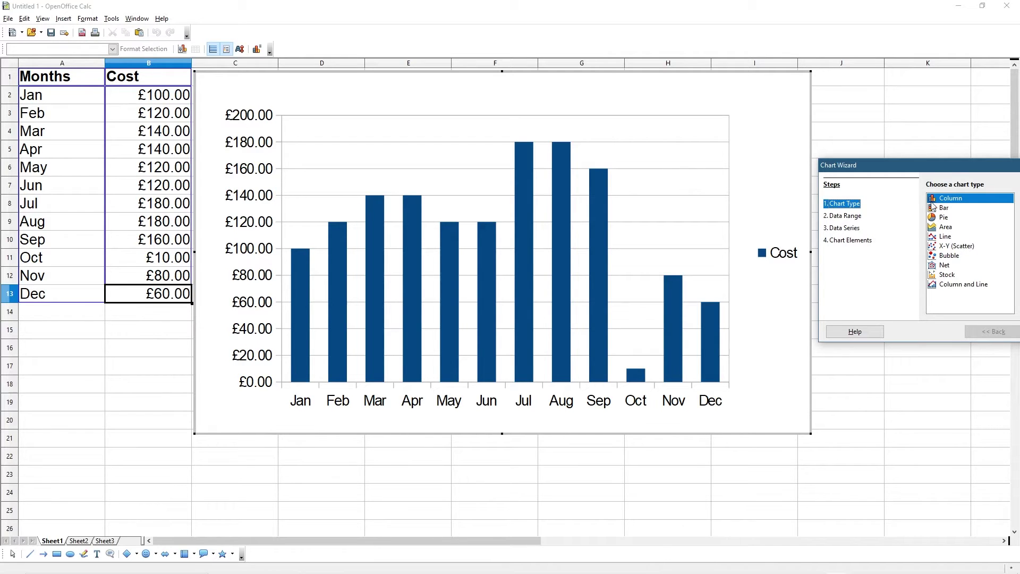
# Switch the chart type to Bar and continue to the Data Range step.
pyautogui.moveTo(949, 173); pyautogui.dragTo(587, 314)
pyautogui.click(553, 359)
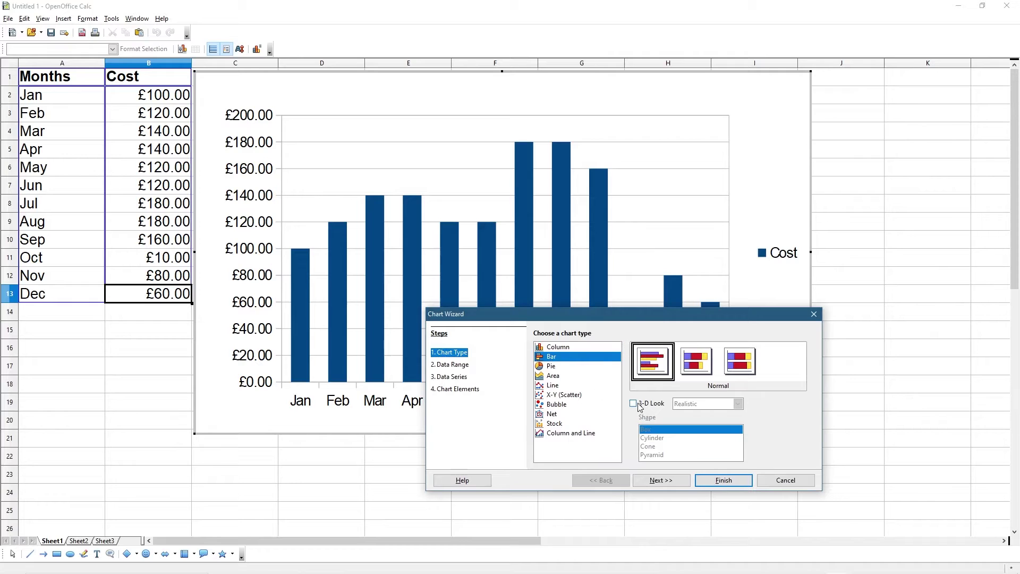
pyautogui.moveTo(514, 311); pyautogui.dragTo(684, 316)
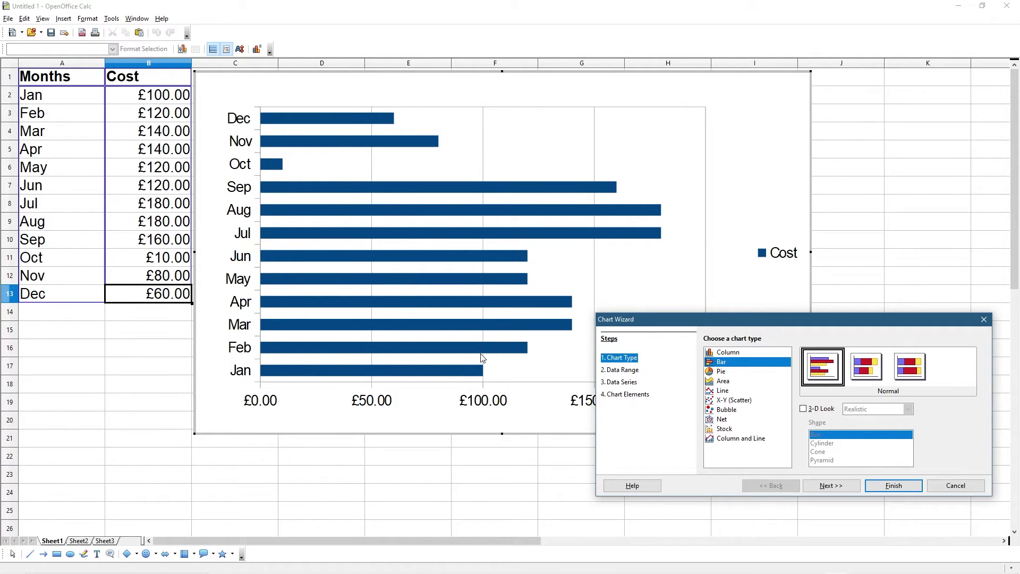
pyautogui.moveTo(672, 321)
pyautogui.mouseDown()
pyautogui.moveTo(598, 372)
pyautogui.moveTo(565, 363)
pyautogui.moveTo(604, 308)
pyautogui.moveTo(686, 332)
pyautogui.mouseUp()
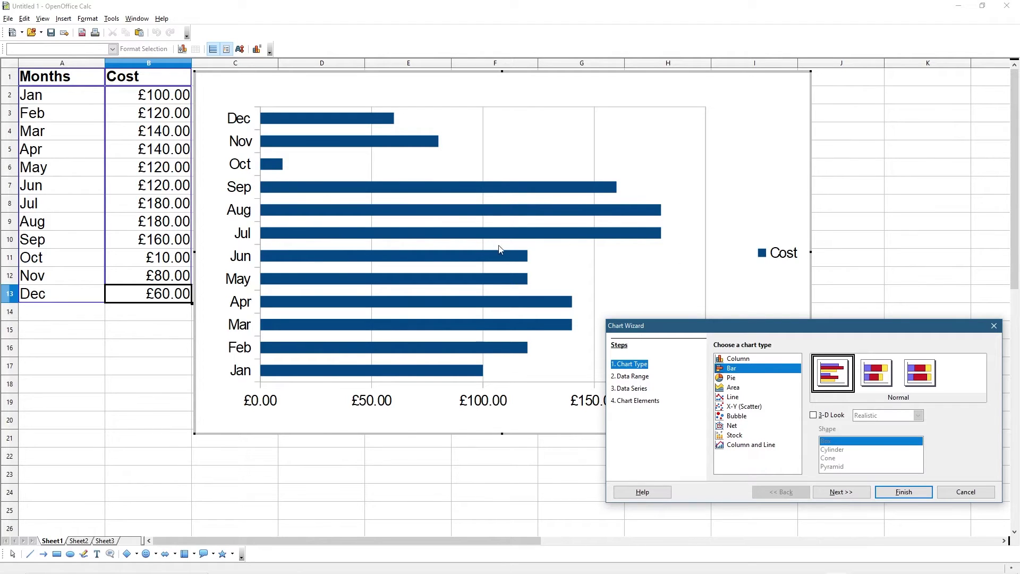
pyautogui.click(836, 499)
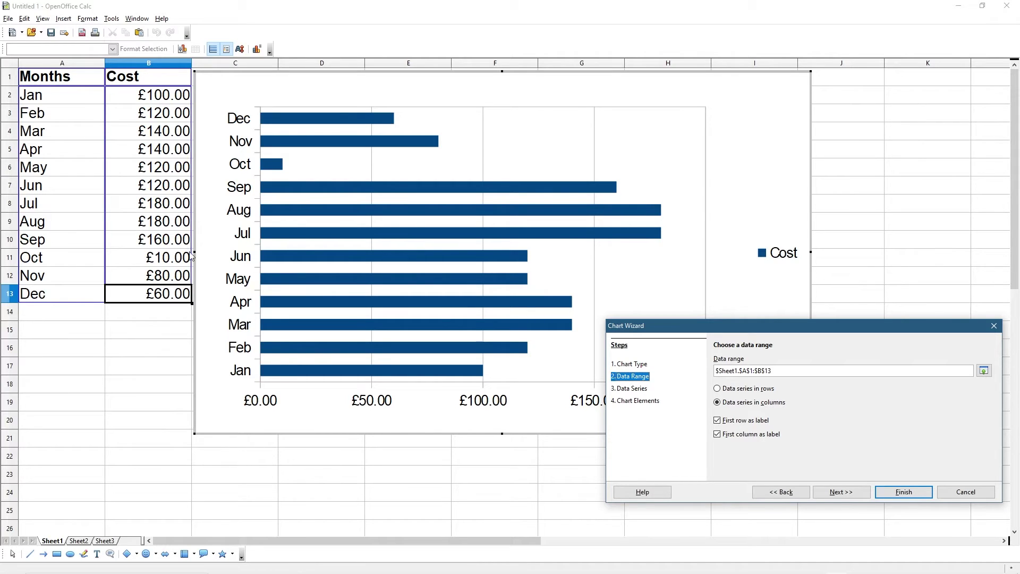
pyautogui.click(719, 420)
pyautogui.click(719, 435)
pyautogui.click(718, 434)
pyautogui.click(717, 421)
pyautogui.moveTo(686, 335); pyautogui.dragTo(852, 328)
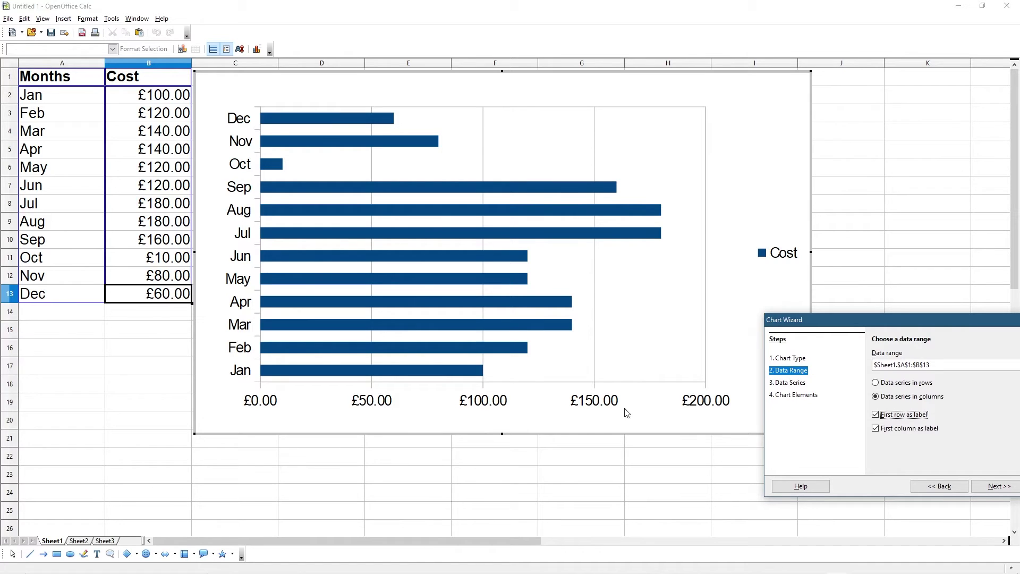
pyautogui.click(790, 382)
# Give the chart the title 'Yearly Cost' and the axis titles Month and Cost.
pyautogui.moveTo(876, 326); pyautogui.dragTo(611, 333)
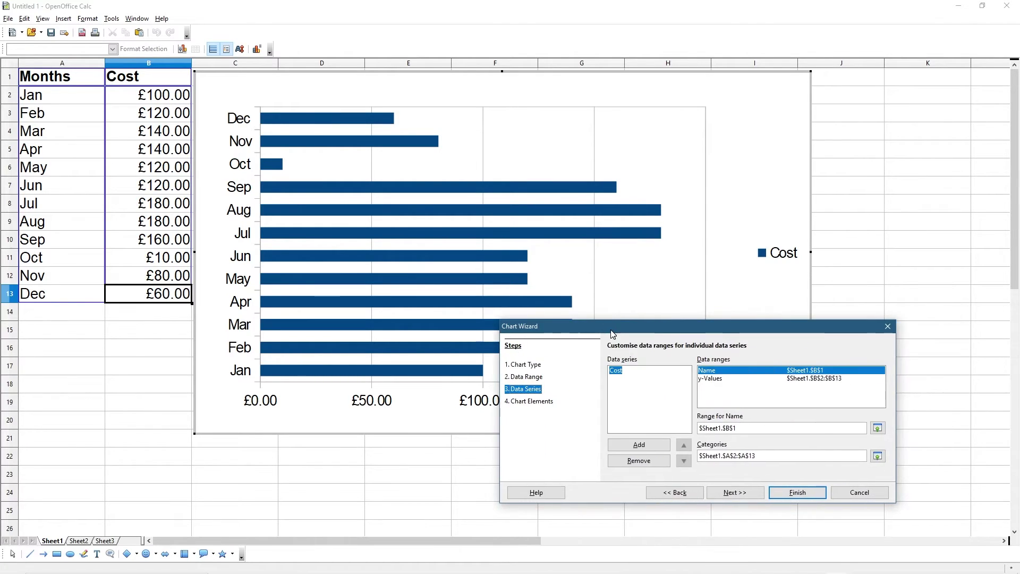
pyautogui.click(542, 403)
pyautogui.click(653, 360)
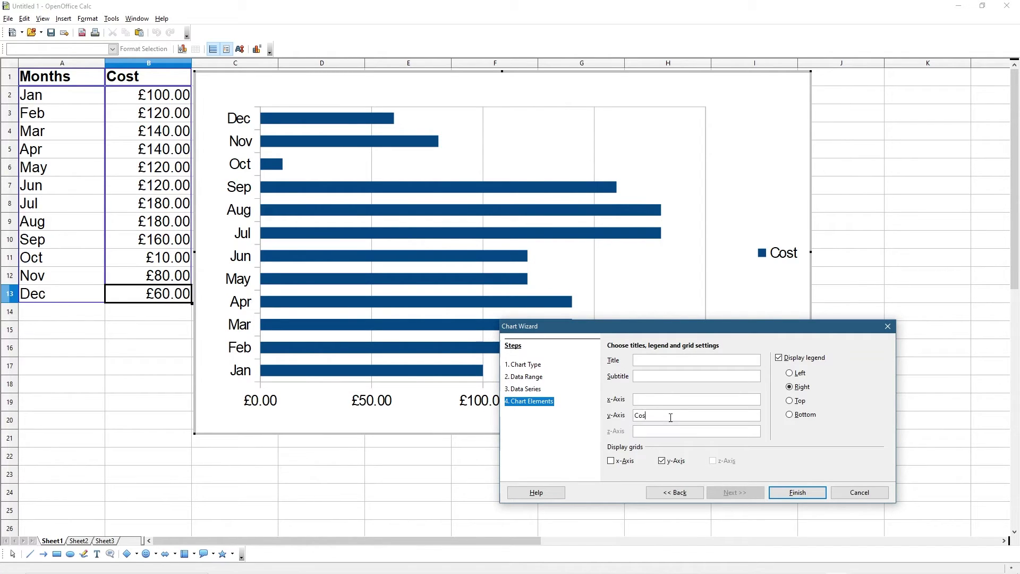
pyautogui.moveTo(676, 330); pyautogui.dragTo(821, 318)
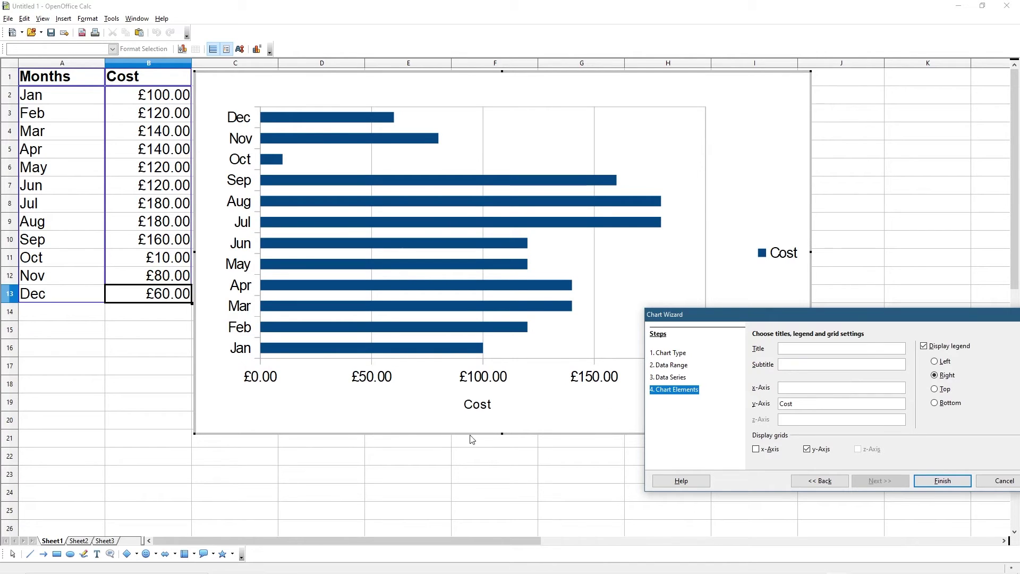
pyautogui.click(788, 388)
pyautogui.write('Month')
pyautogui.doubleClick(797, 387)
pyautogui.write('Month')
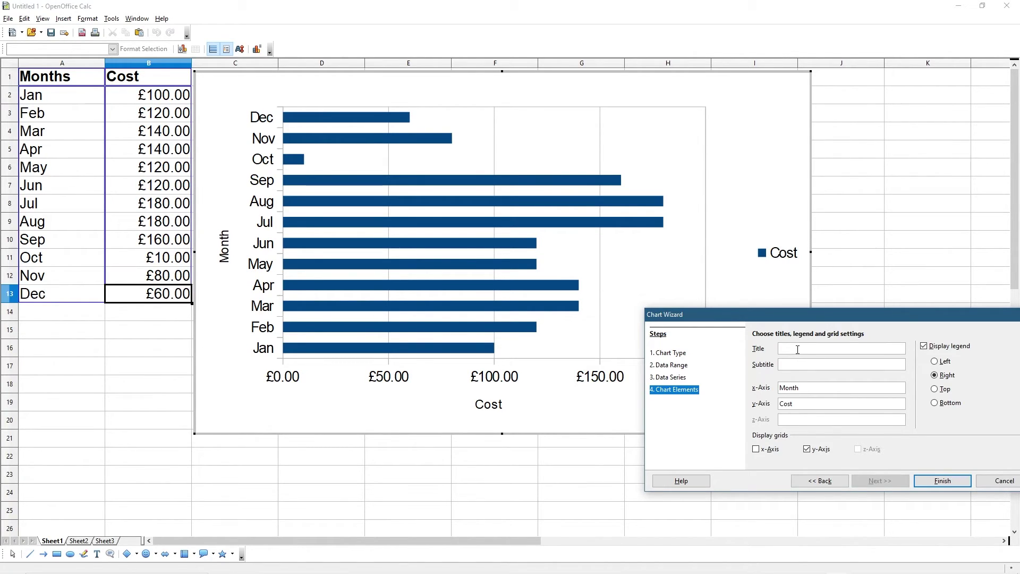
pyautogui.write('ly Cost')
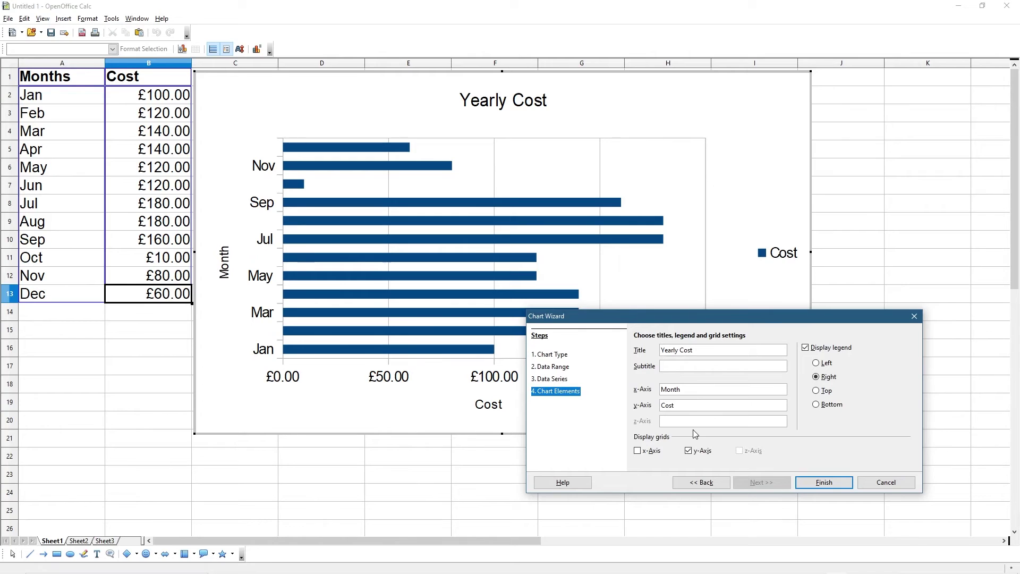
# Turn off the chart legend and finish the chart.
pyautogui.click(807, 348)
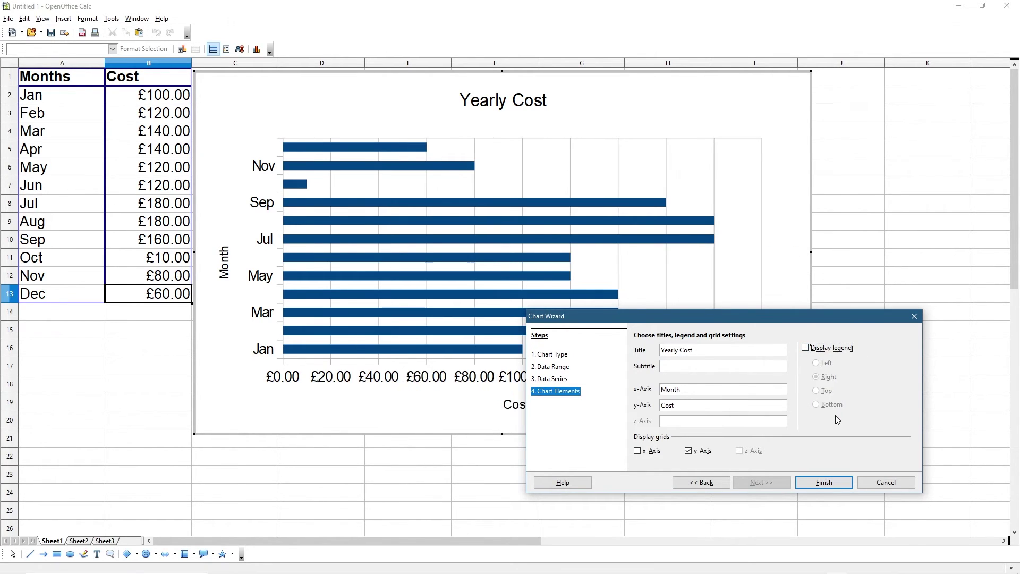
pyautogui.click(815, 348)
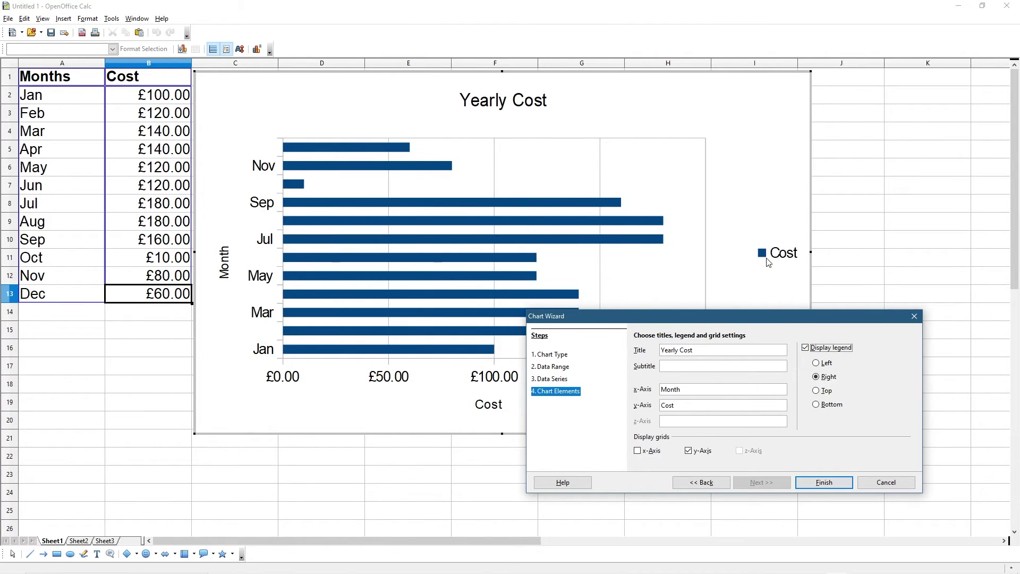
pyautogui.click(806, 348)
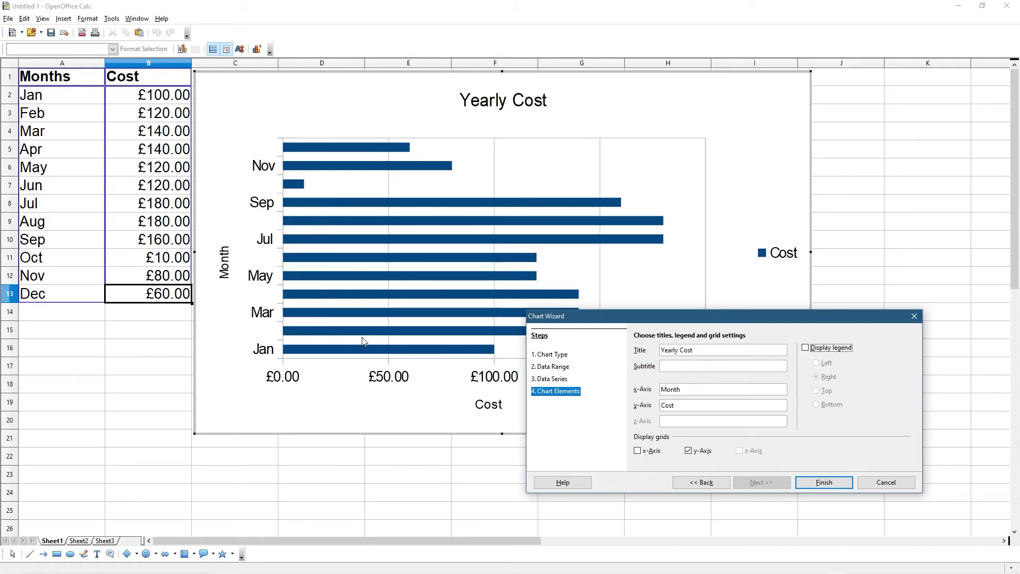
pyautogui.click(824, 483)
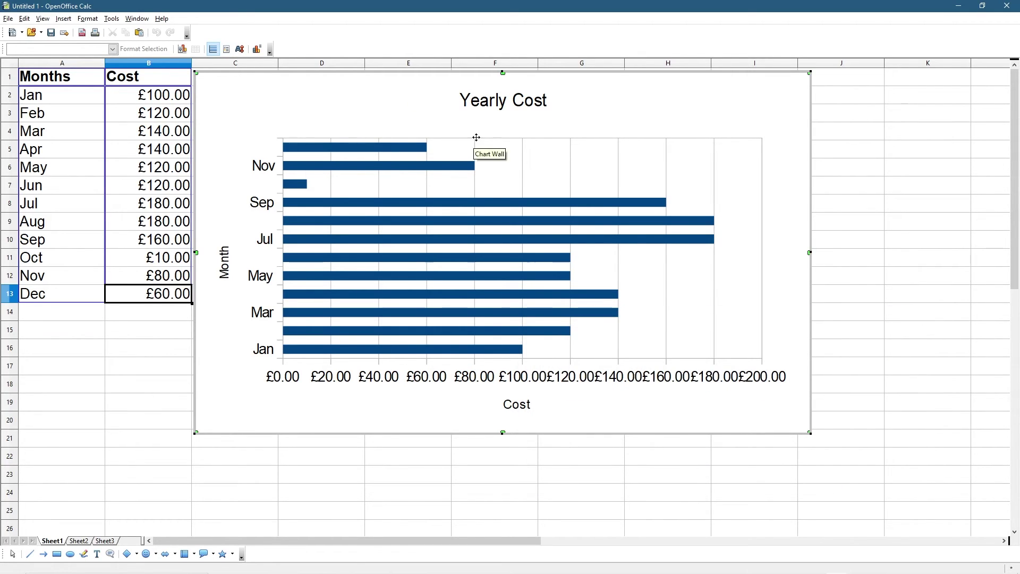
# Move the chart to the right, clear of the data.
pyautogui.click(892, 159)
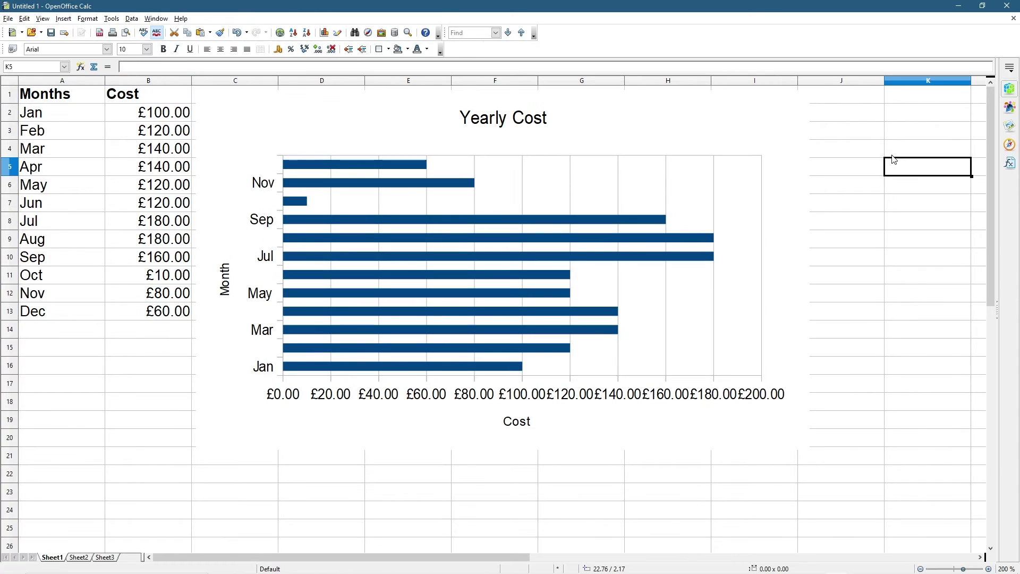
pyautogui.click(385, 113)
pyautogui.moveTo(378, 111)
pyautogui.mouseDown()
pyautogui.moveTo(453, 130)
pyautogui.moveTo(469, 117)
pyautogui.moveTo(382, 117)
pyautogui.moveTo(374, 106)
pyautogui.moveTo(459, 110)
pyautogui.mouseUp()
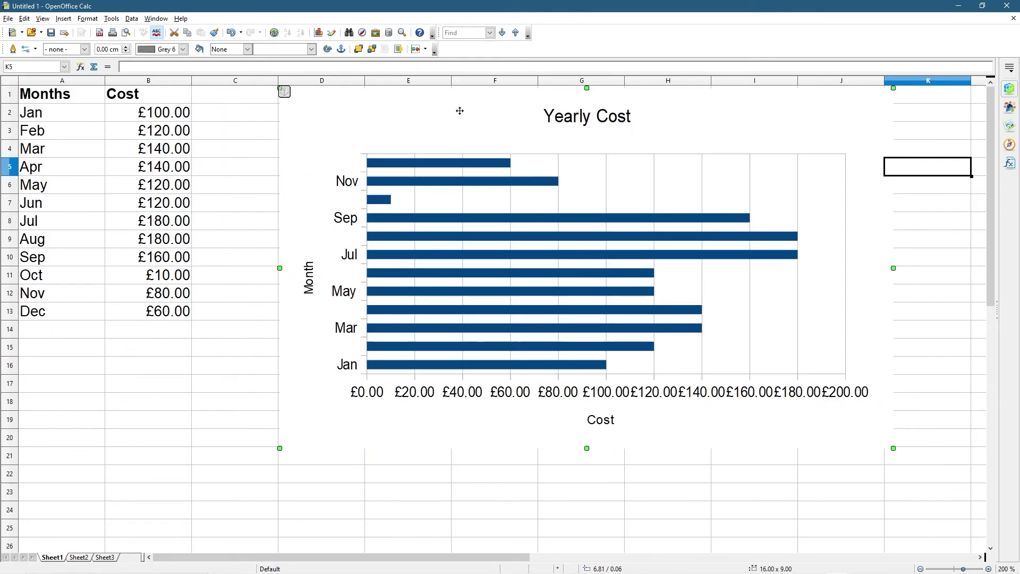
pyautogui.click(224, 383)
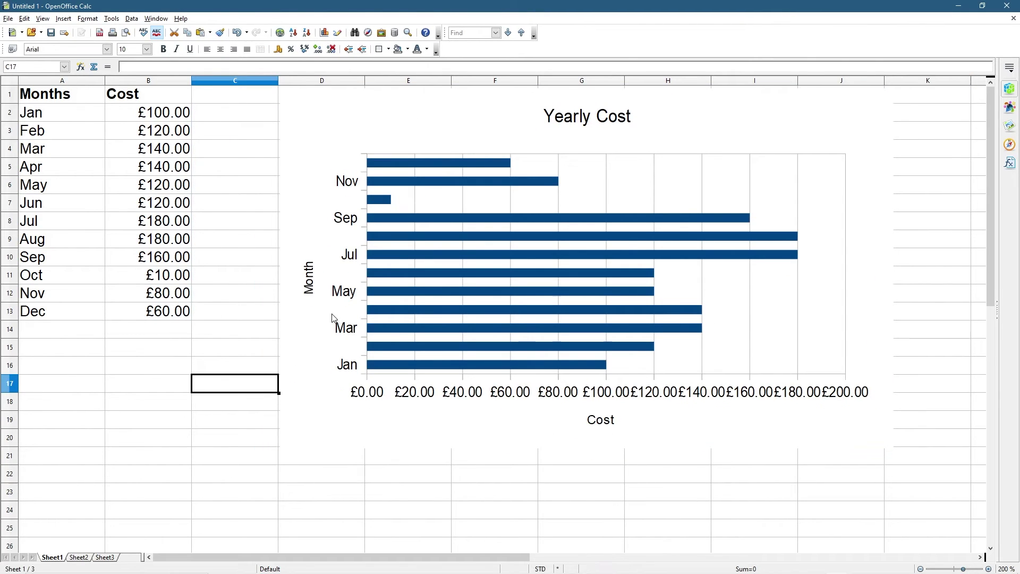
# Change October's cost in B11 from 10 to 100.
pyautogui.moveTo(159, 113); pyautogui.dragTo(166, 310)
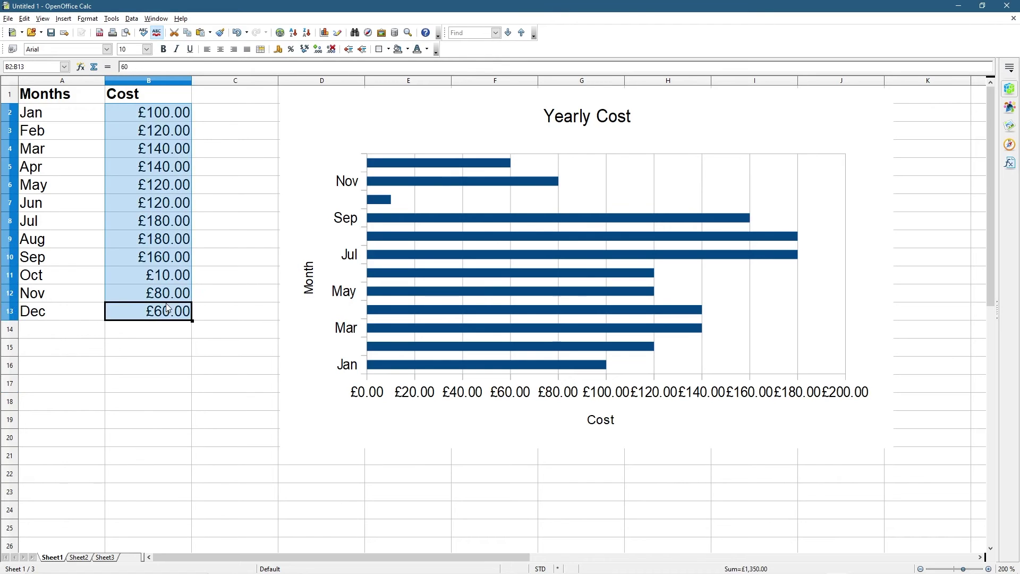
pyautogui.click(164, 276)
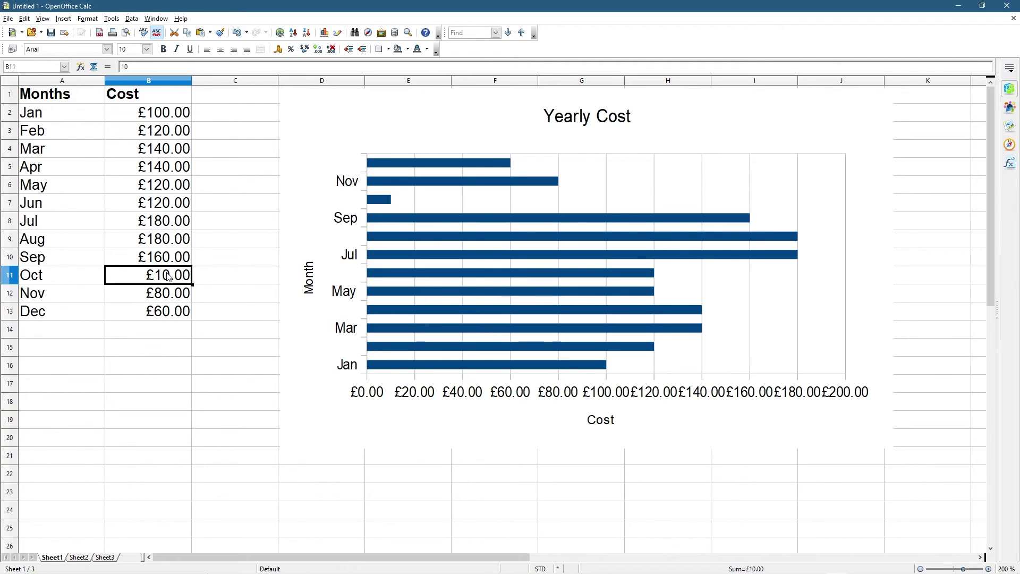
pyautogui.write('100')
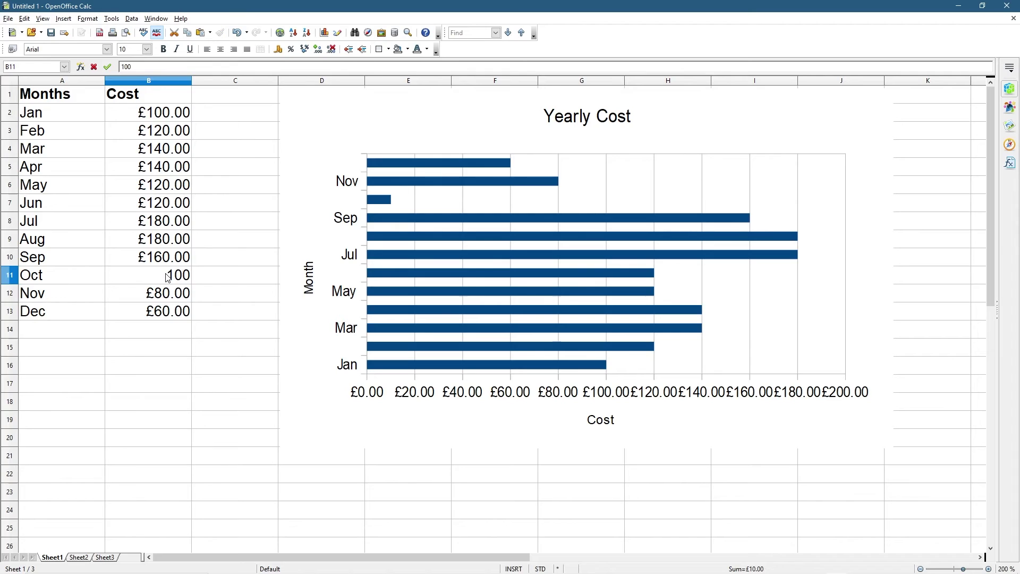
pyautogui.press('Return')
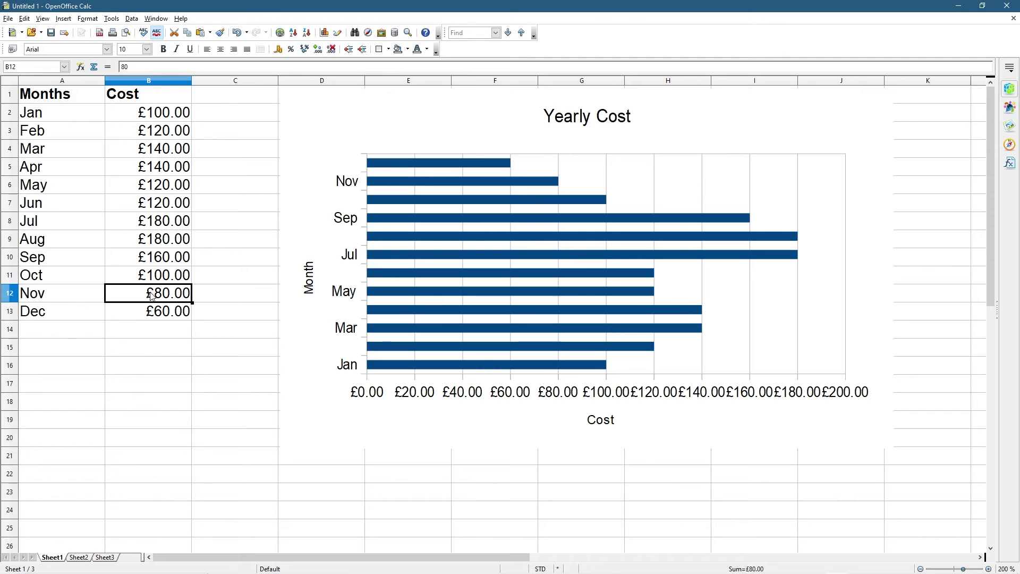
pyautogui.click(386, 421)
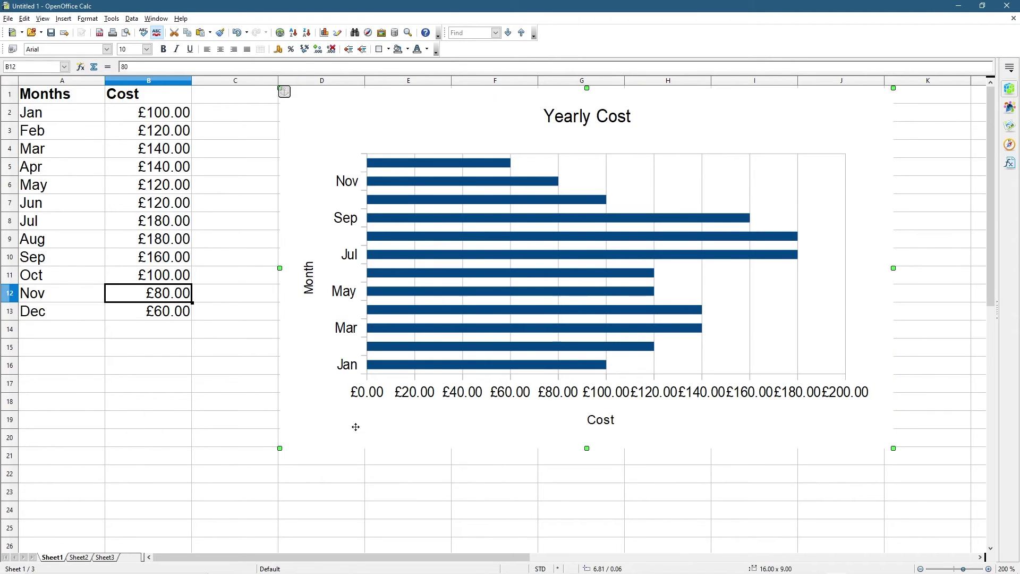
# Resize the chart to 19.02 × 10.60 and place it beside the data.
pyautogui.moveTo(278, 449); pyautogui.dragTo(188, 492)
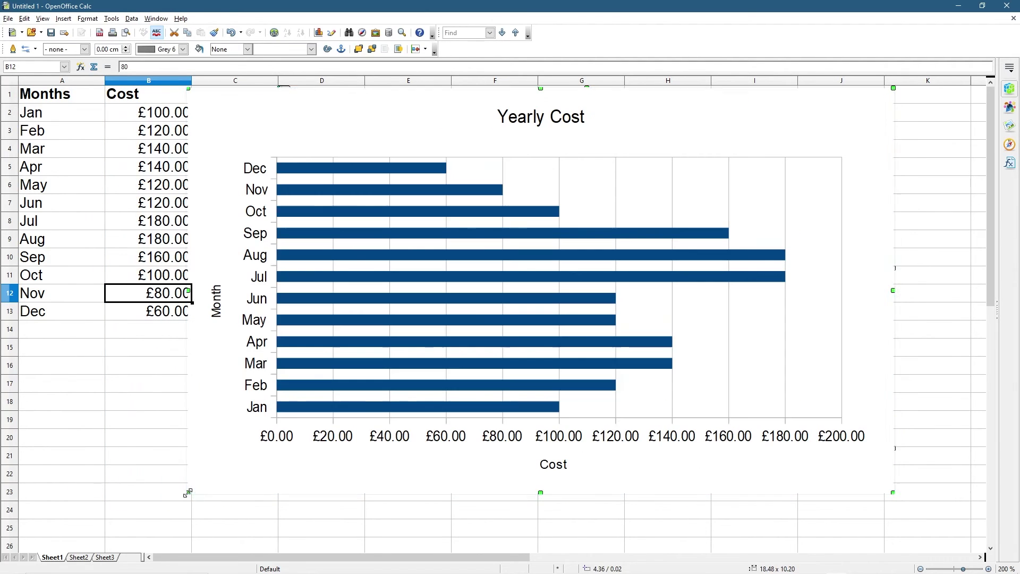
pyautogui.moveTo(622, 123); pyautogui.dragTo(671, 118)
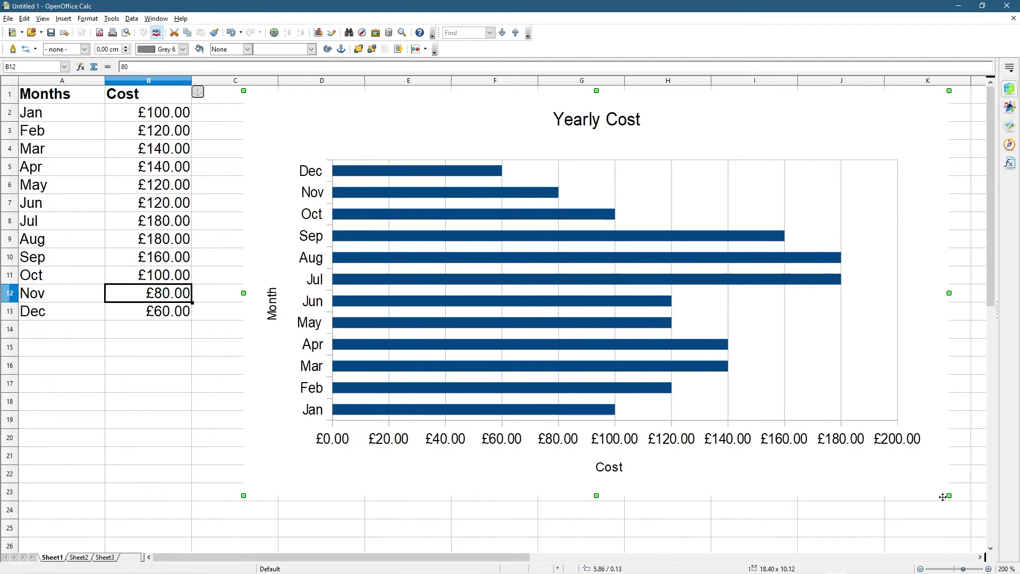
pyautogui.moveTo(948, 496); pyautogui.dragTo(969, 511)
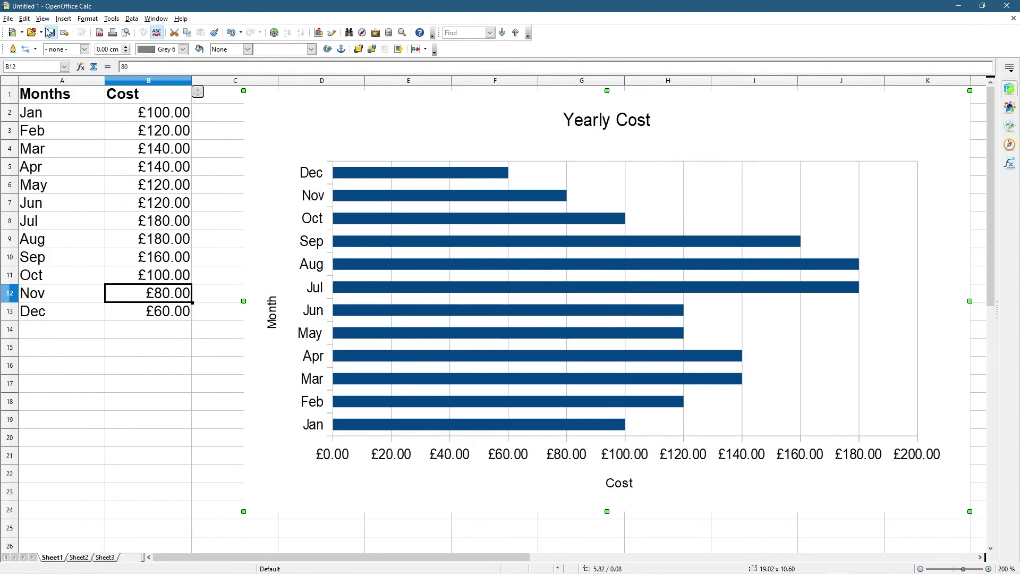
# Save as 'bar chart - 01' in the Desktop's bar charts folder, then close Calc.
pyautogui.click(8, 18)
pyautogui.click(32, 114)
pyautogui.click(43, 103)
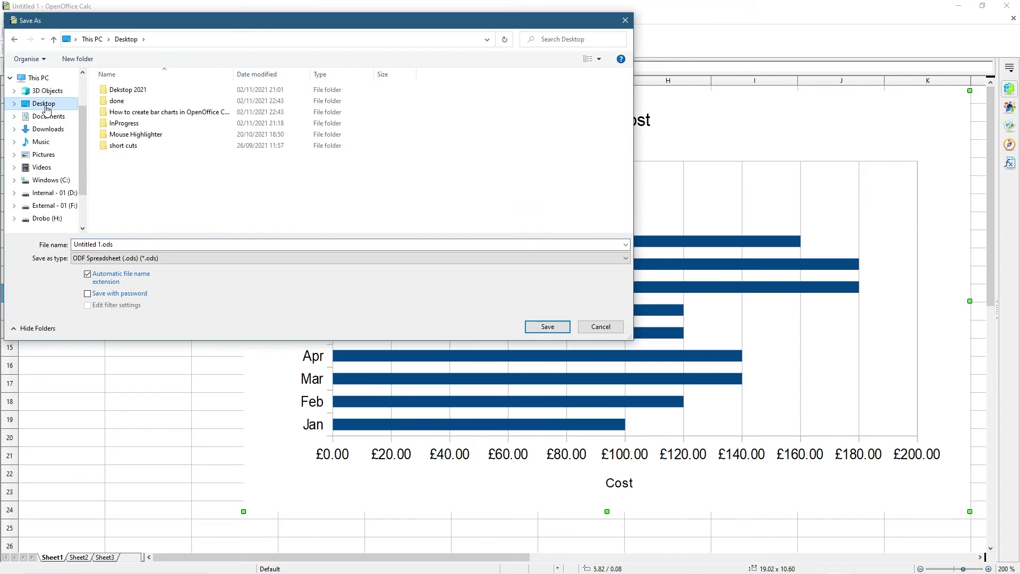
pyautogui.doubleClick(138, 112)
pyautogui.click(184, 242)
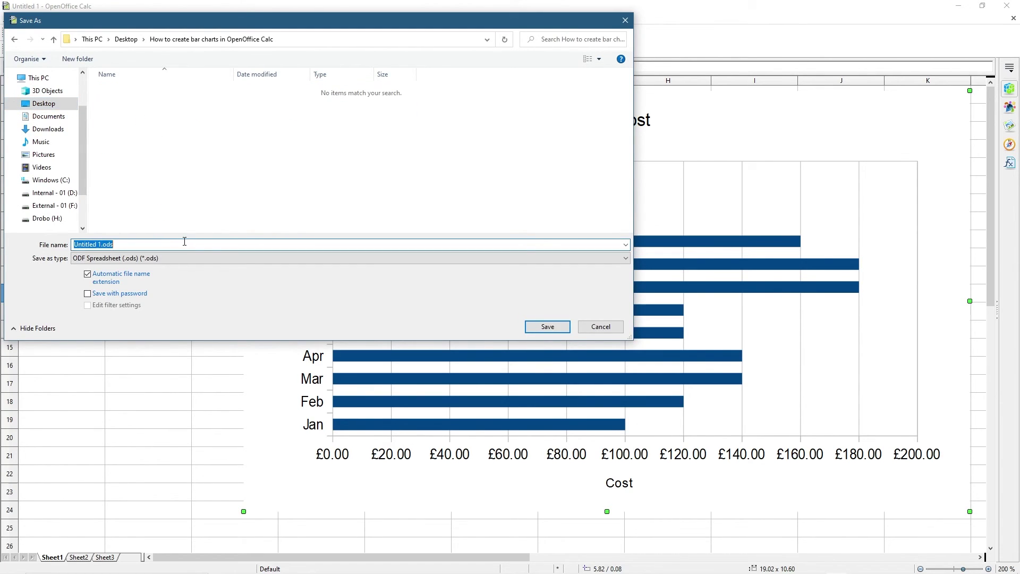
pyautogui.write('bar chart - 01')
pyautogui.click(553, 326)
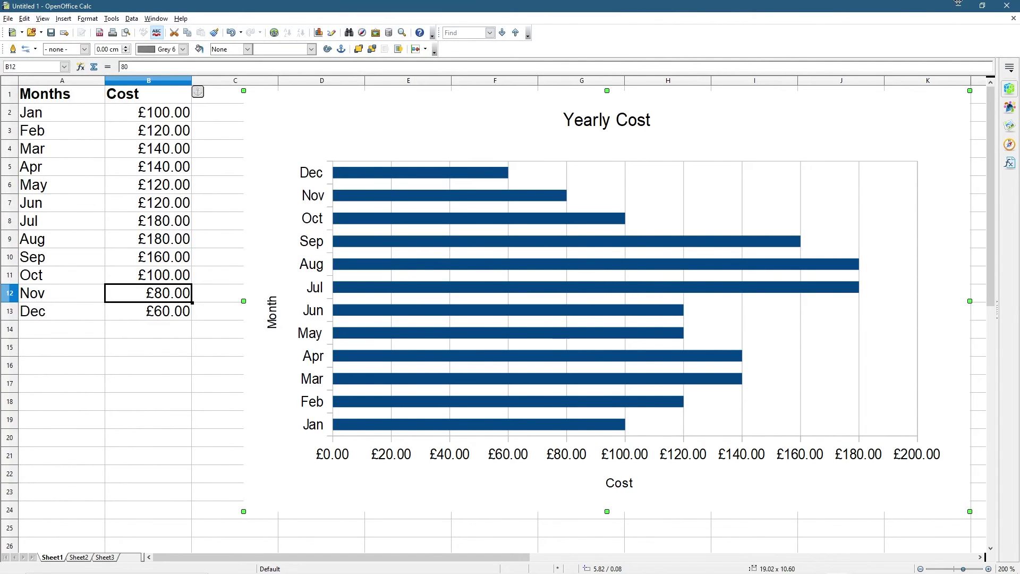
pyautogui.click(958, 3)
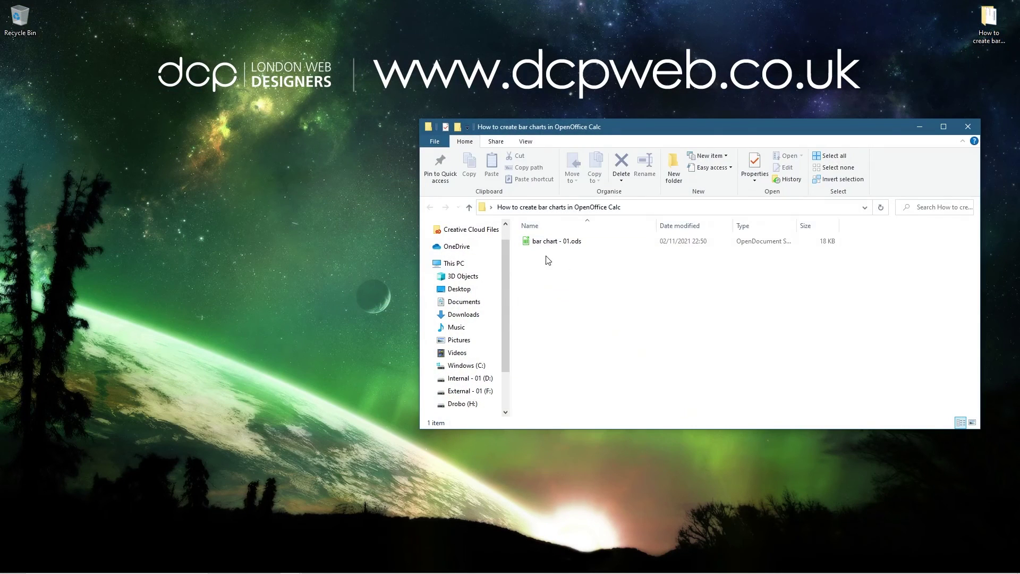
# Select bar chart - 01.ods and bring up its Open with menu.
pyautogui.click(553, 242)
pyautogui.moveTo(550, 245)
pyautogui.mouseDown()
pyautogui.moveTo(196, 290)
pyautogui.moveTo(137, 168)
pyautogui.moveTo(141, 189)
pyautogui.moveTo(558, 273)
pyautogui.moveTo(291, 317)
pyautogui.moveTo(518, 344)
pyautogui.moveTo(574, 279)
pyautogui.moveTo(563, 246)
pyautogui.mouseUp()
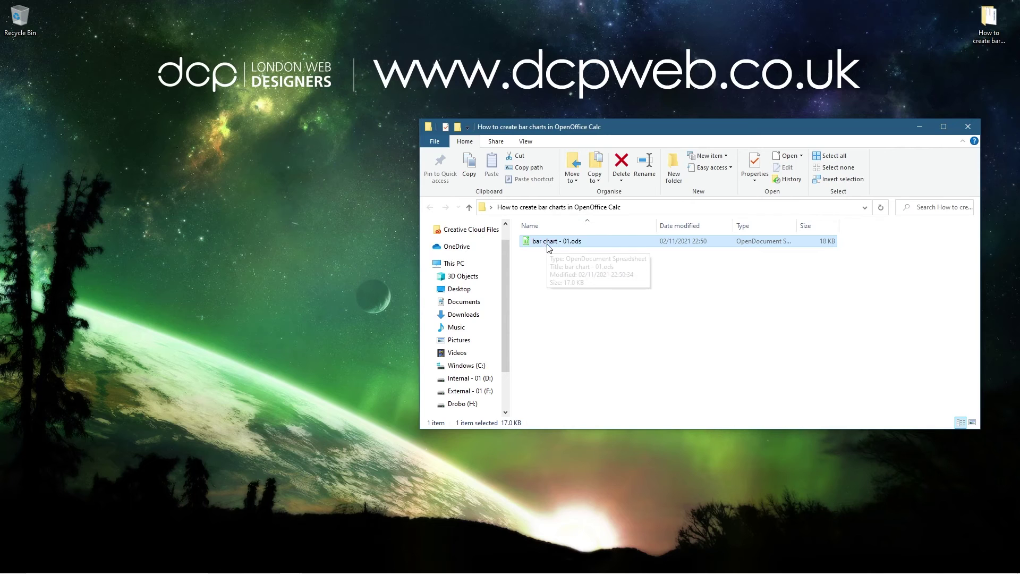
pyautogui.rightClick(548, 244)
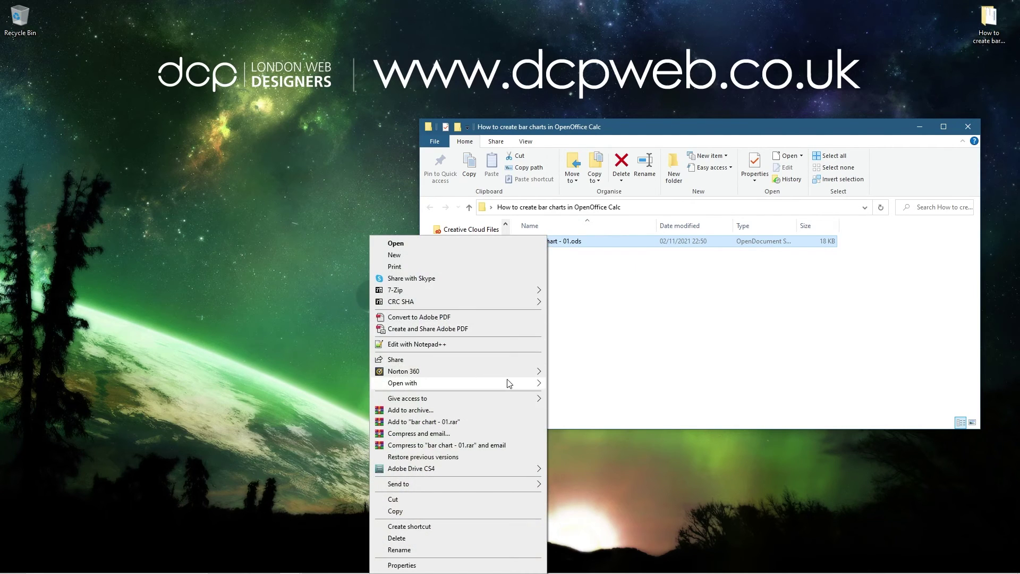
pyautogui.moveTo(509, 382)
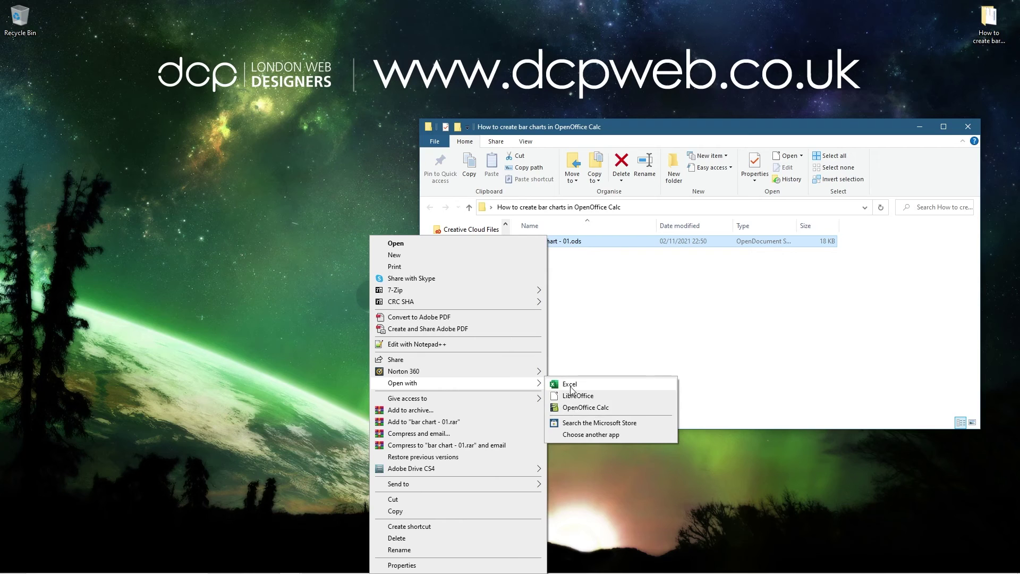
# Open bar chart - 01.ods in Excel, check the Yearly Cost chart, then close Excel.
pyautogui.click(577, 387)
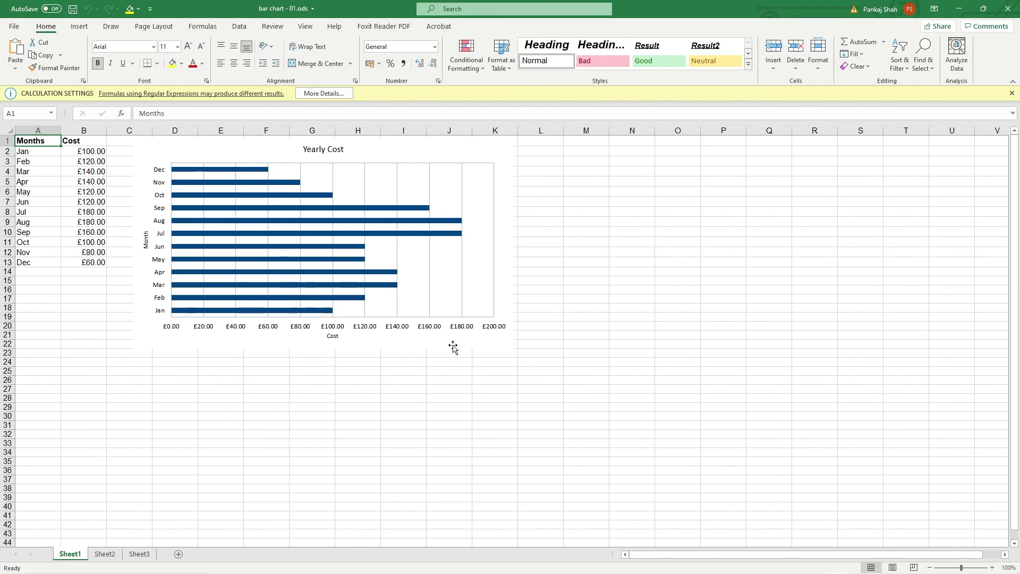
pyautogui.click(1008, 9)
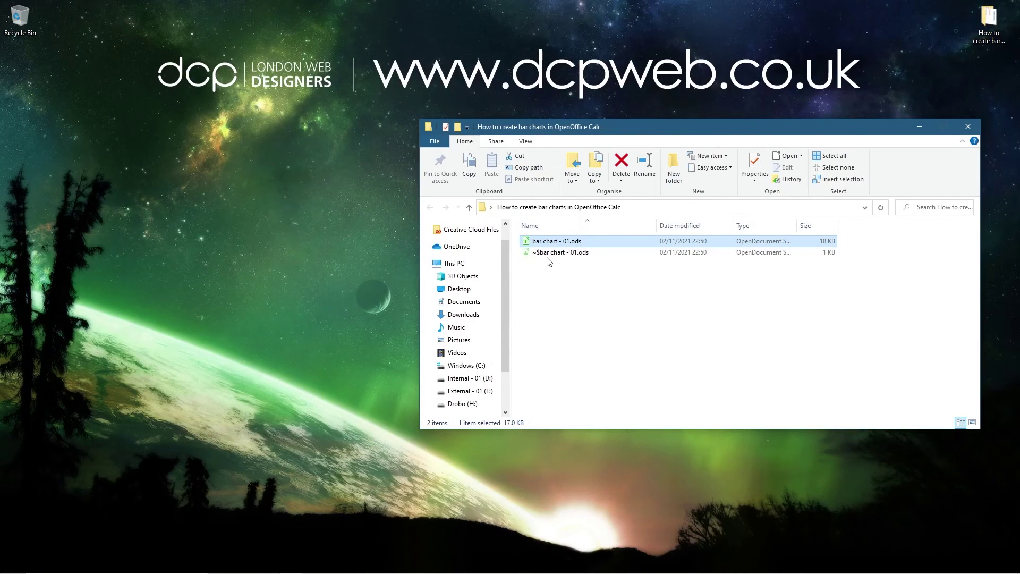
# Open bar chart - 01.ods in LibreOffice Calc, maximize it to check the chart, then close it.
pyautogui.rightClick(550, 242)
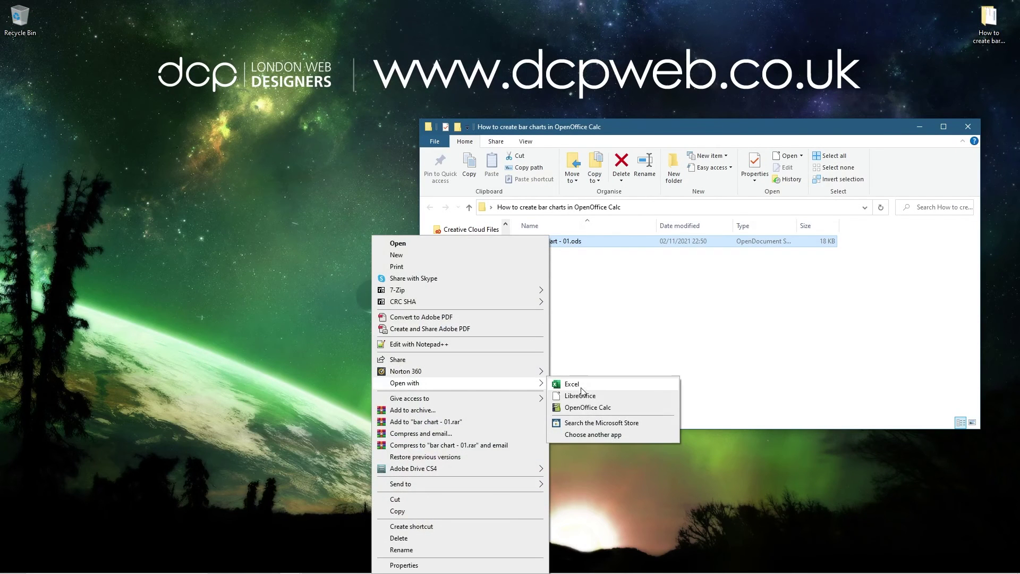
pyautogui.click(586, 397)
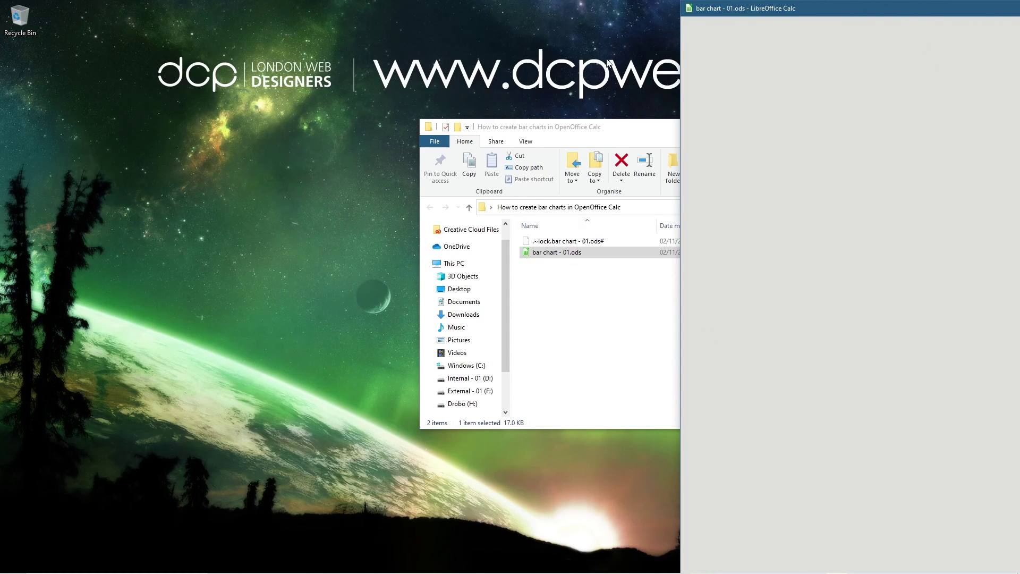
pyautogui.moveTo(793, 8); pyautogui.dragTo(406, 2)
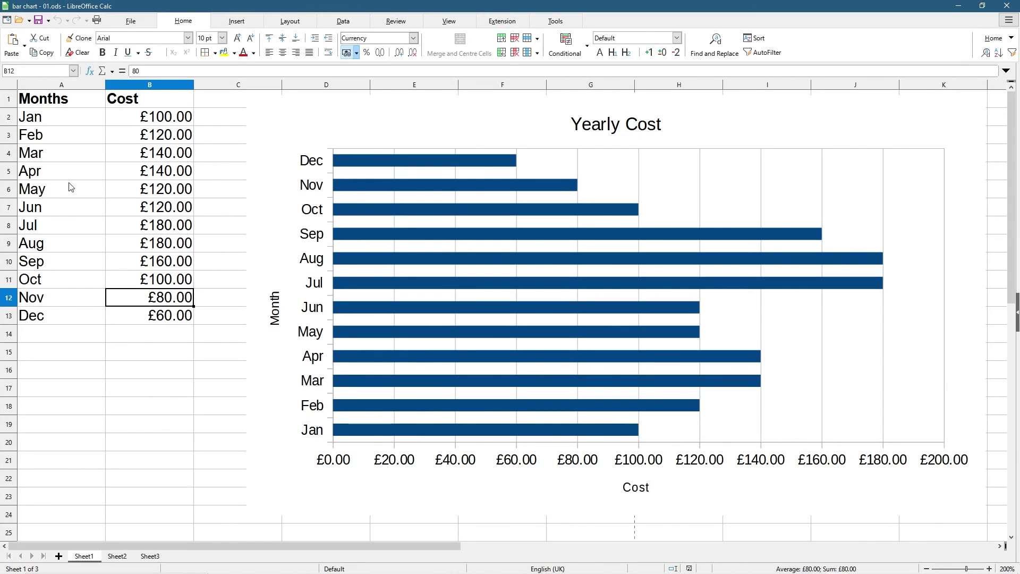
pyautogui.click(1012, 7)
pyautogui.rightClick(548, 248)
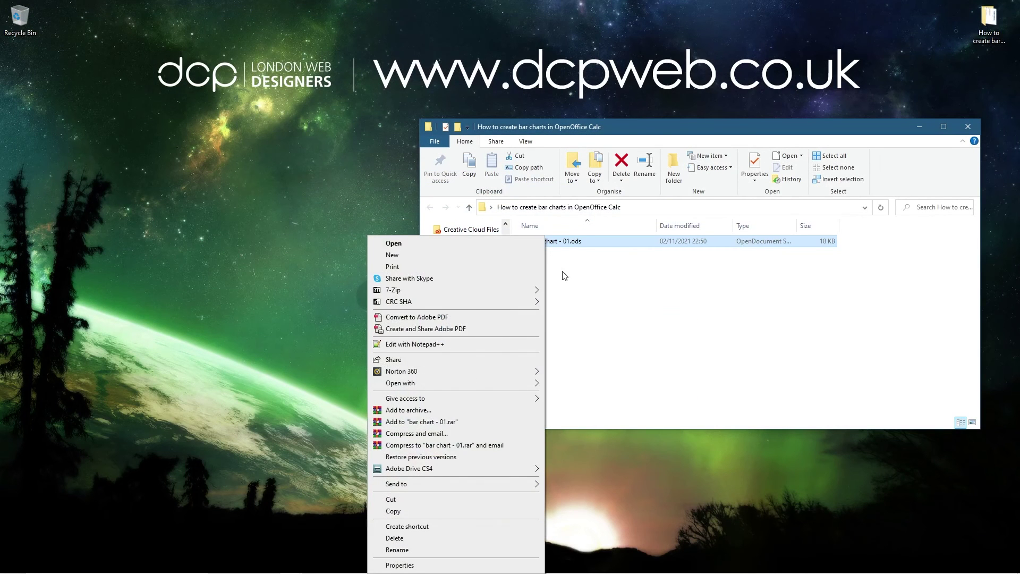
# Open bar chart - 01.ods with OpenOffice Calc, review the Yearly Cost chart, then close it.
pyautogui.moveTo(497, 387)
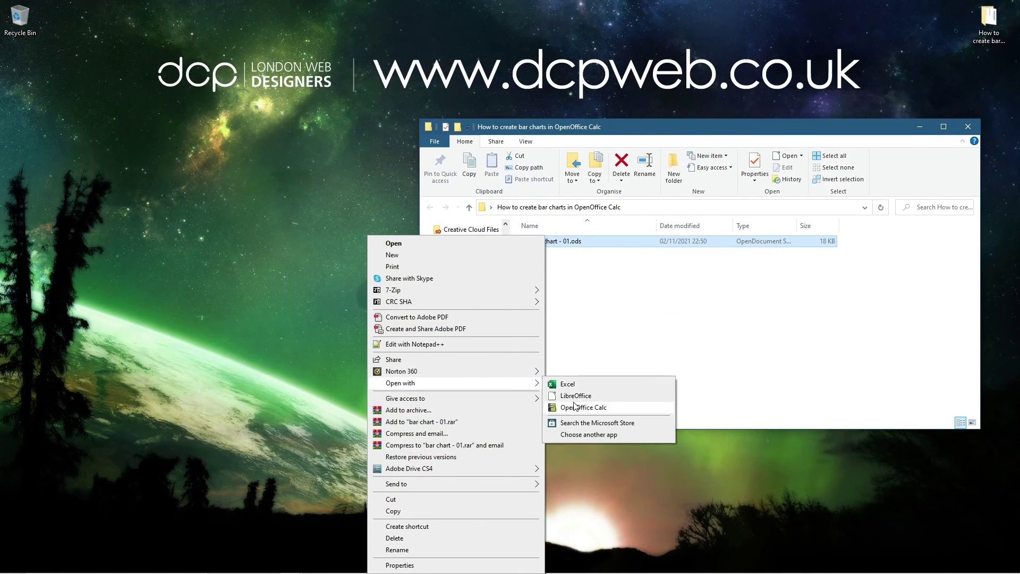
pyautogui.click(575, 407)
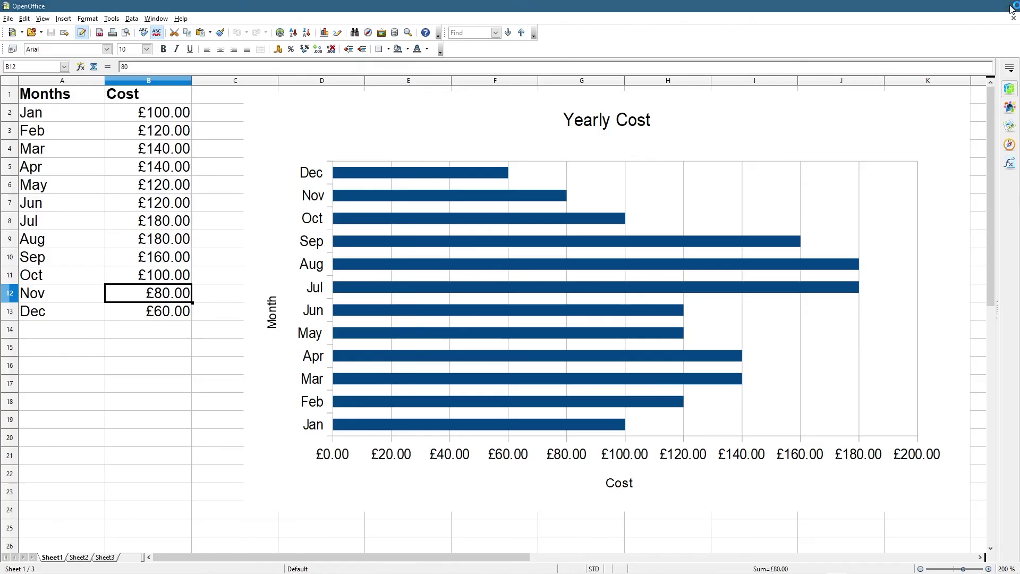
pyautogui.click(1009, 7)
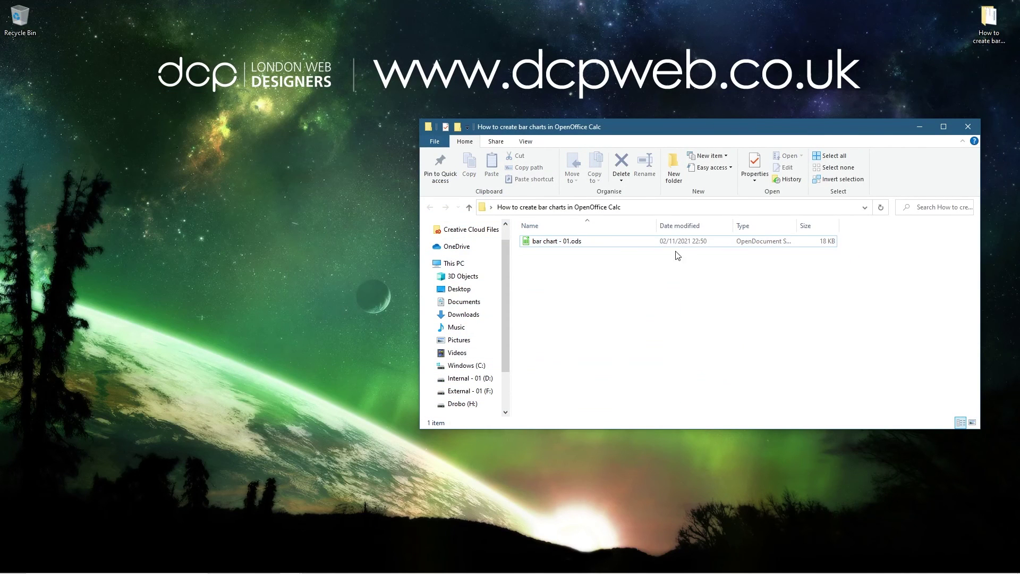
# Auto-fit the Name, Date modified and Type columns, then close the folder window.
pyautogui.doubleClick(656, 225)
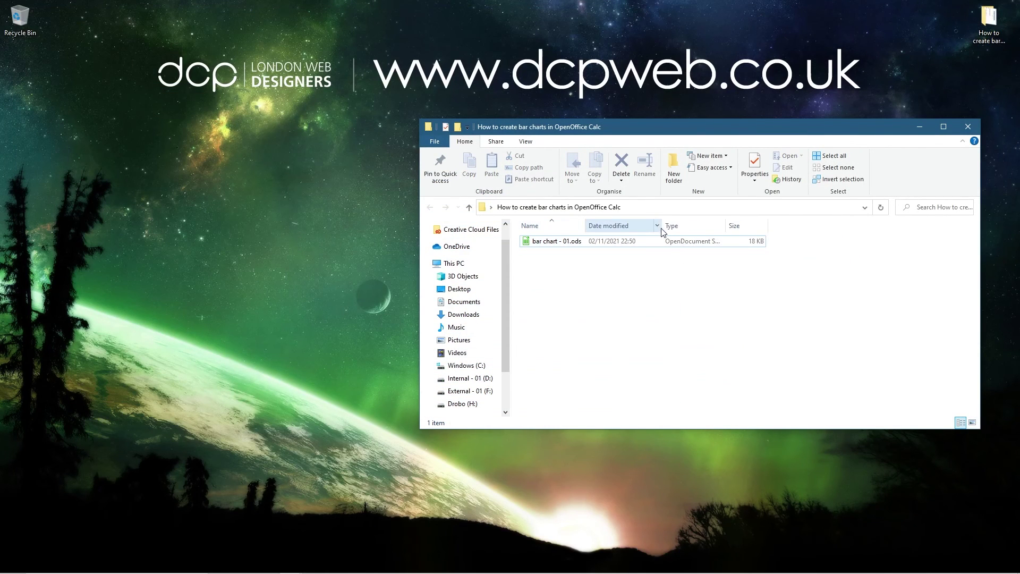
pyautogui.doubleClick(663, 223)
pyautogui.doubleClick(703, 226)
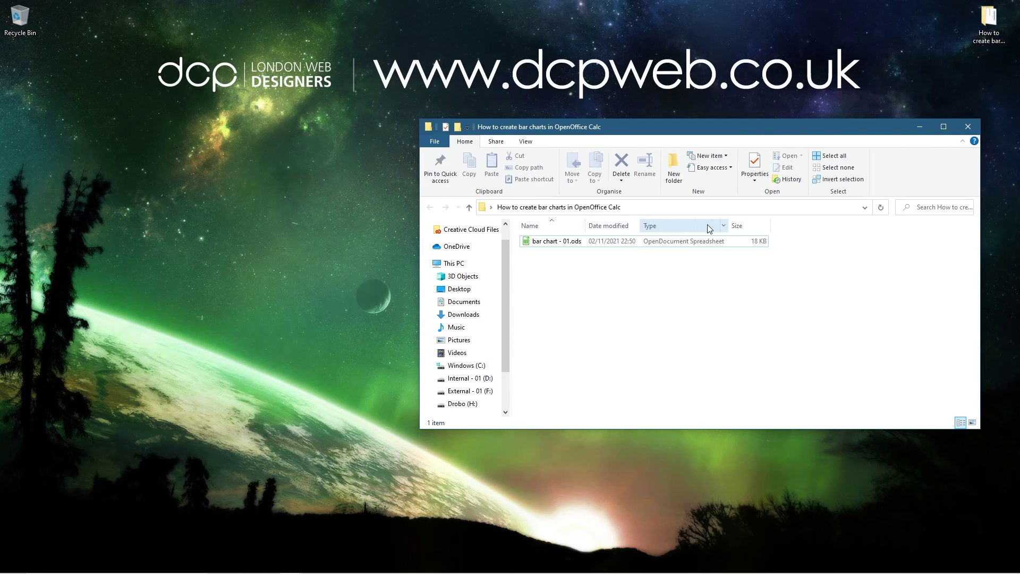
pyautogui.click(968, 126)
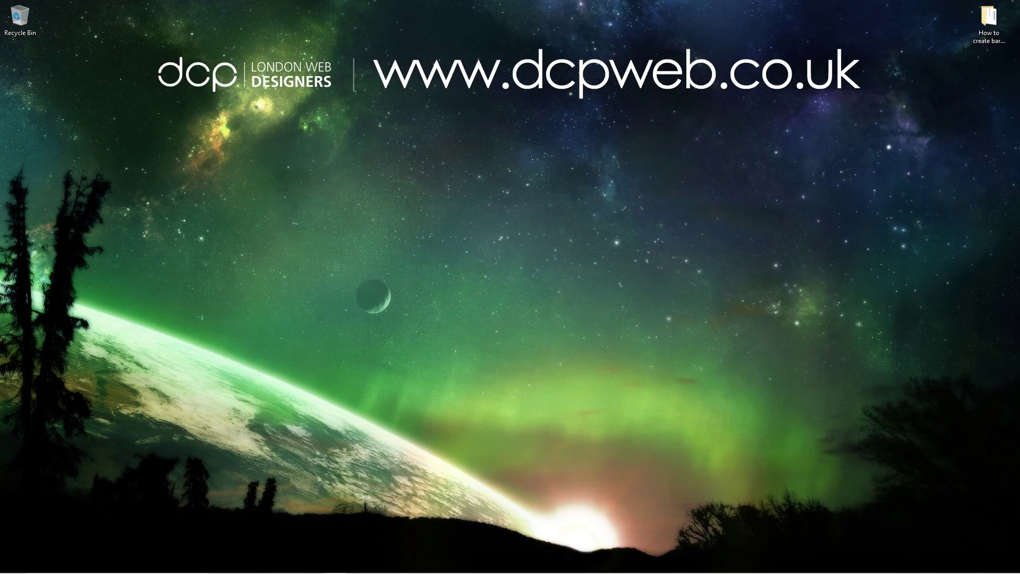